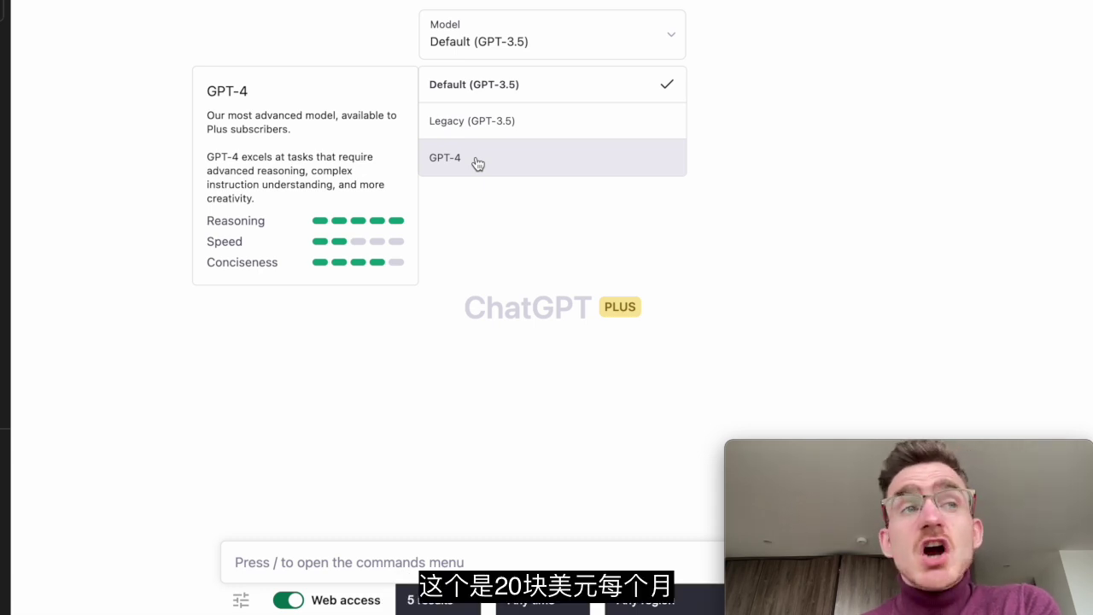
- Set the ChatGPT model to GPT-4 and turn on web access
left_click(476, 163)
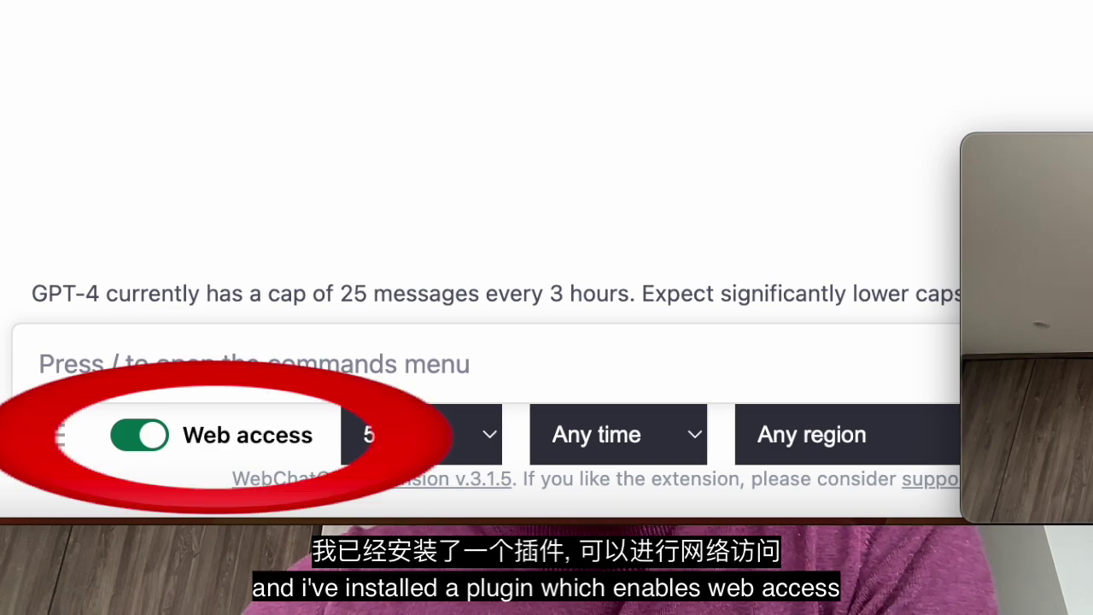
left_click(152, 440)
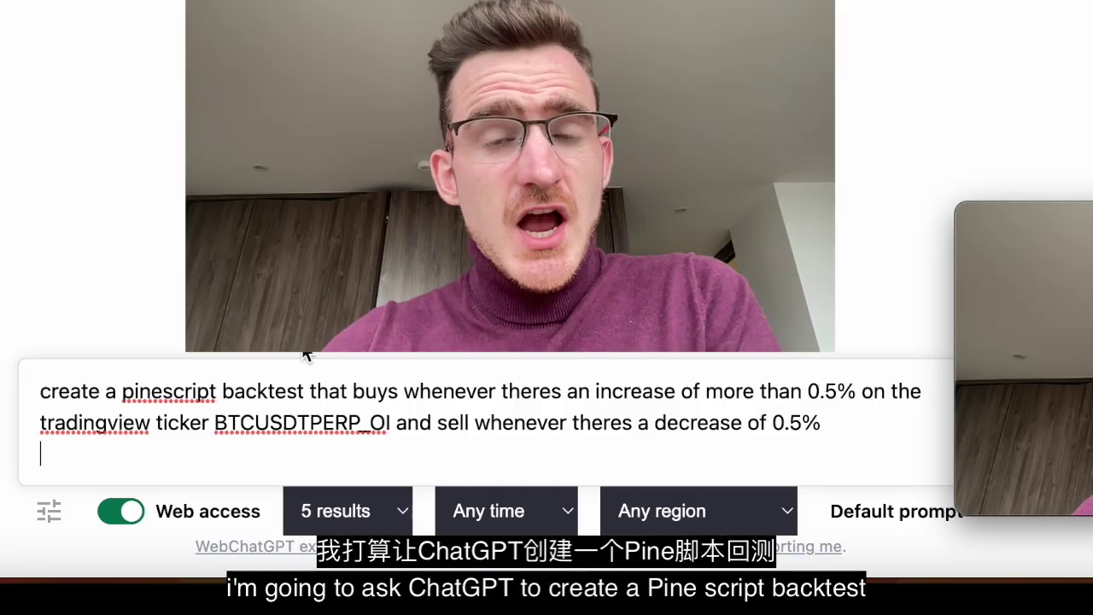
- Highlight the backtest request, buy condition and BTCUSDTPERP_OI ticker, then send the 0.75% prompt
left_click_drag(118, 392, 254, 393)
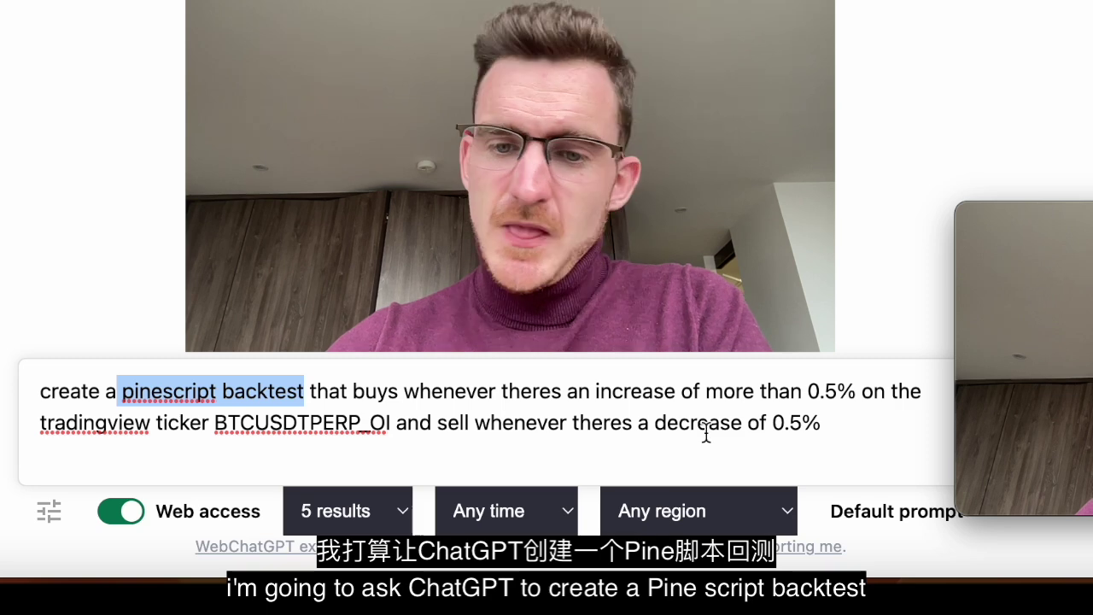
double_click(371, 393)
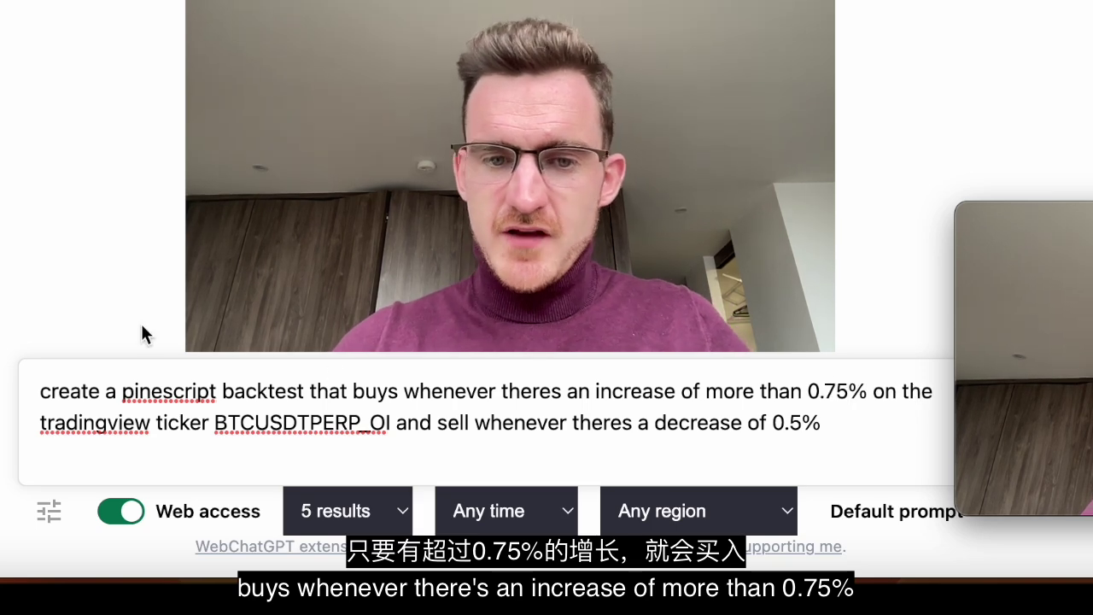
left_click_drag(394, 424, 216, 424)
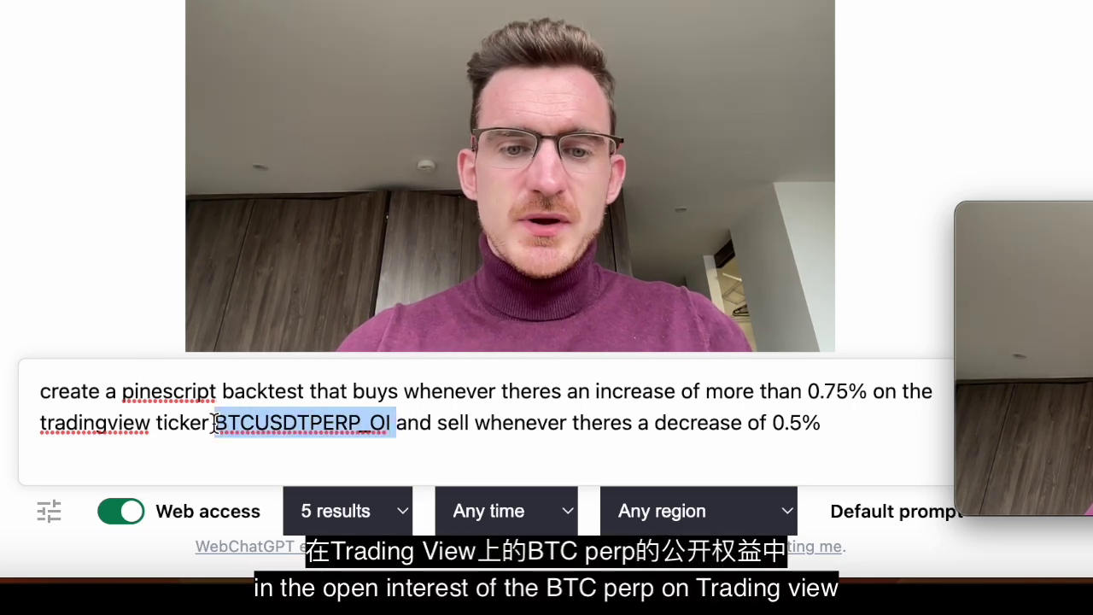
left_click(796, 425)
key("Return")
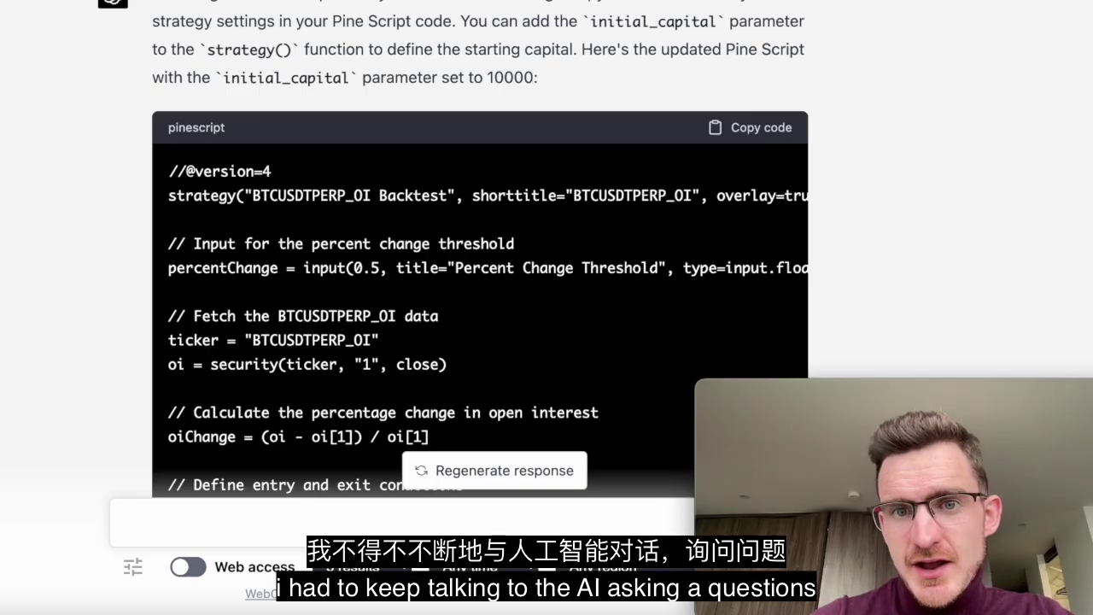
- Scroll down through the ChatGPT conversation to review the Pine Script revisions
scroll(267, 150, "down", 10)
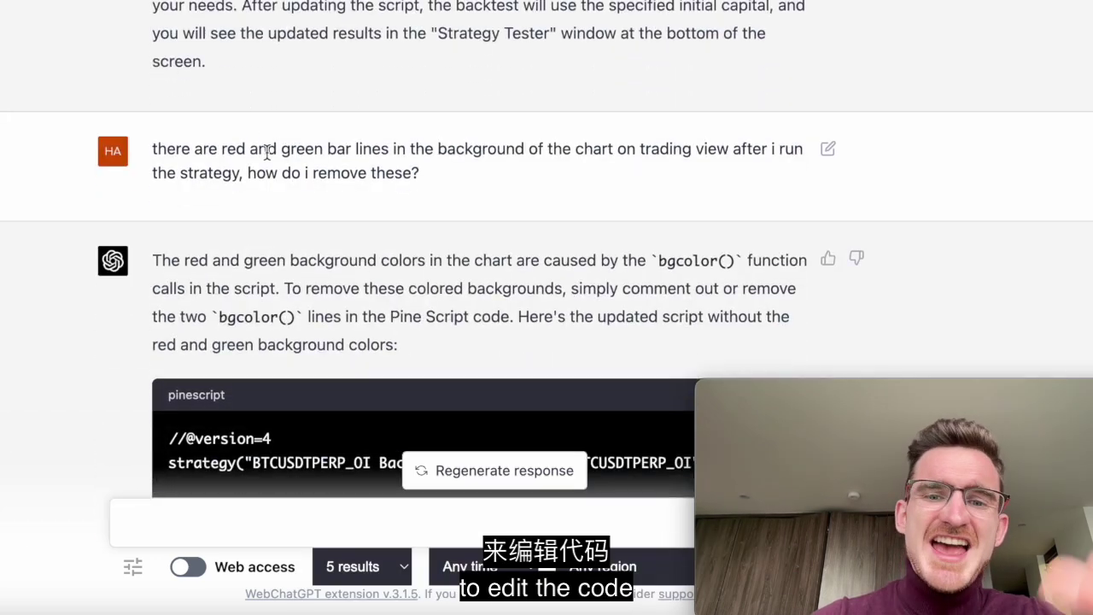
scroll(298, 168, "down", 6)
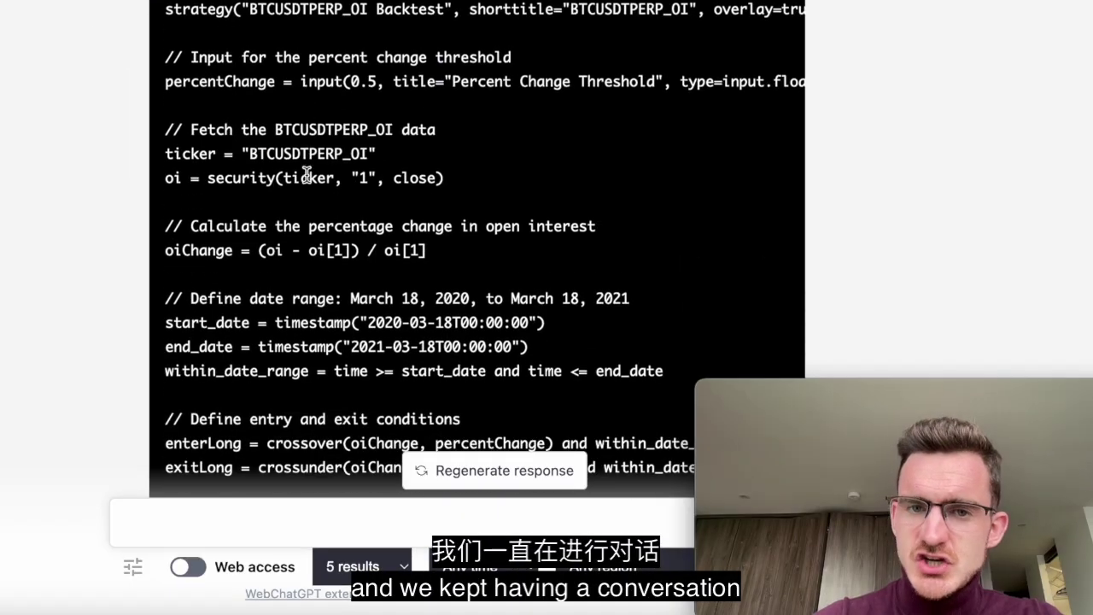
scroll(306, 175, "down", 4)
scroll(306, 175, "down", 20)
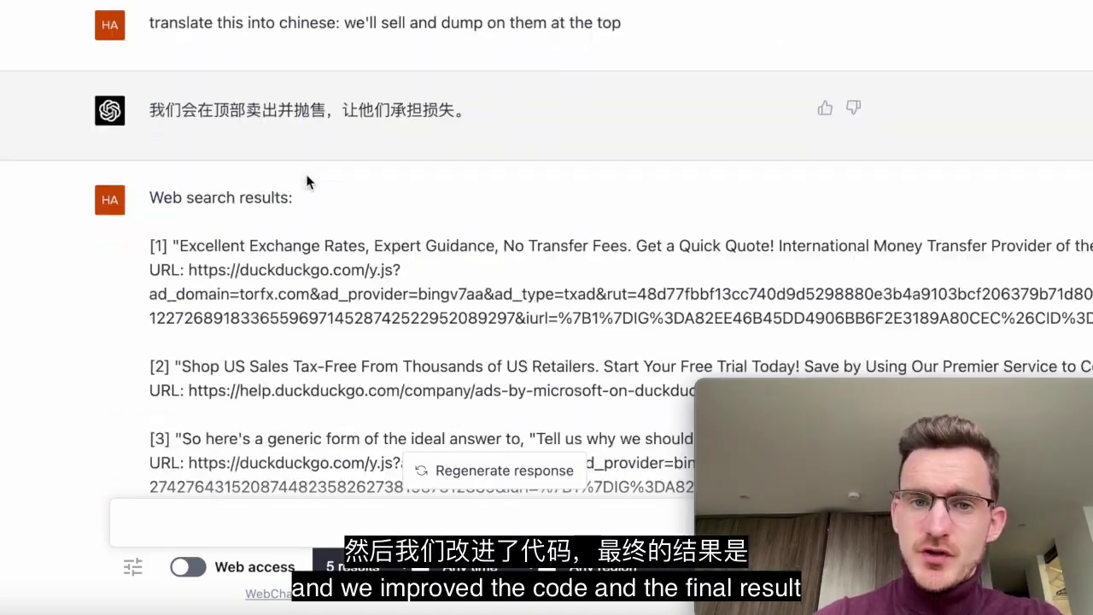
scroll(313, 136, "down", 5)
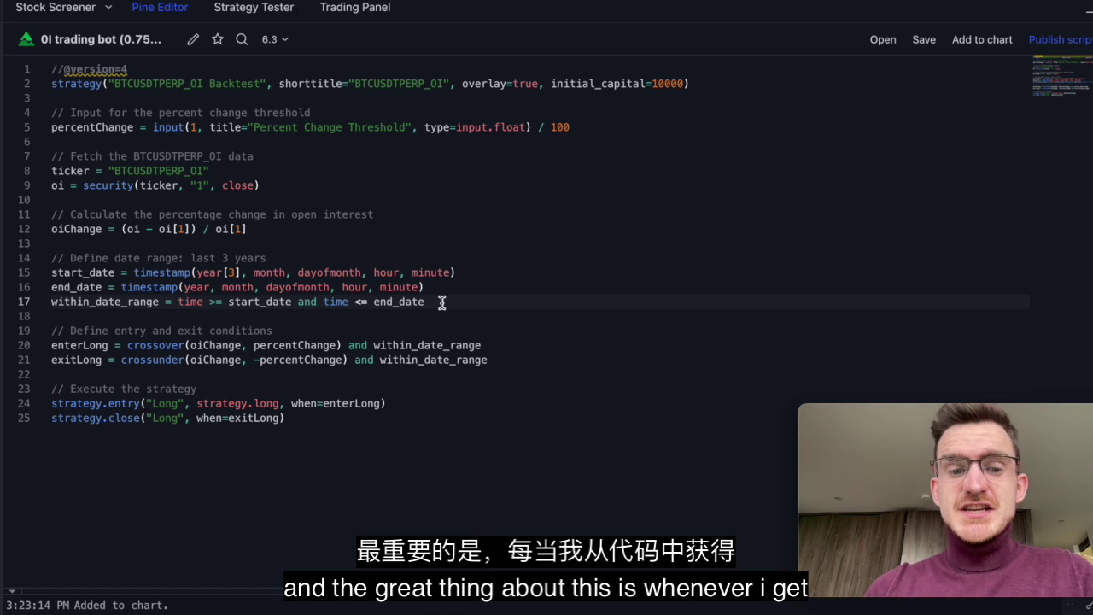
- Append 'errroe' to line 17, add the script to the chart, and select the syntax error
left_click(441, 303)
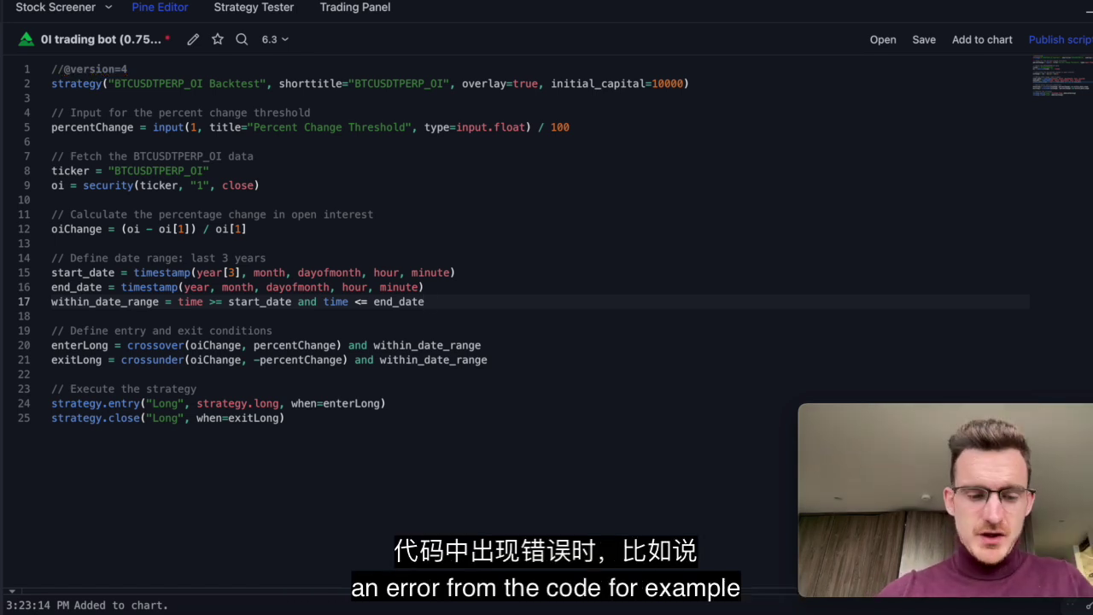
type("errroe dtate/")
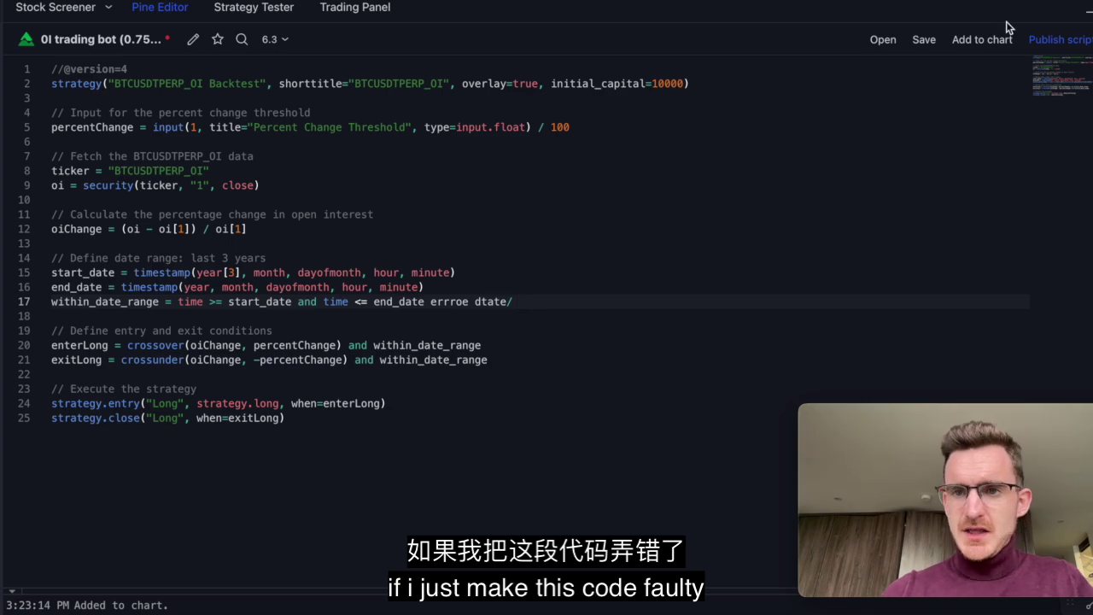
left_click(982, 39)
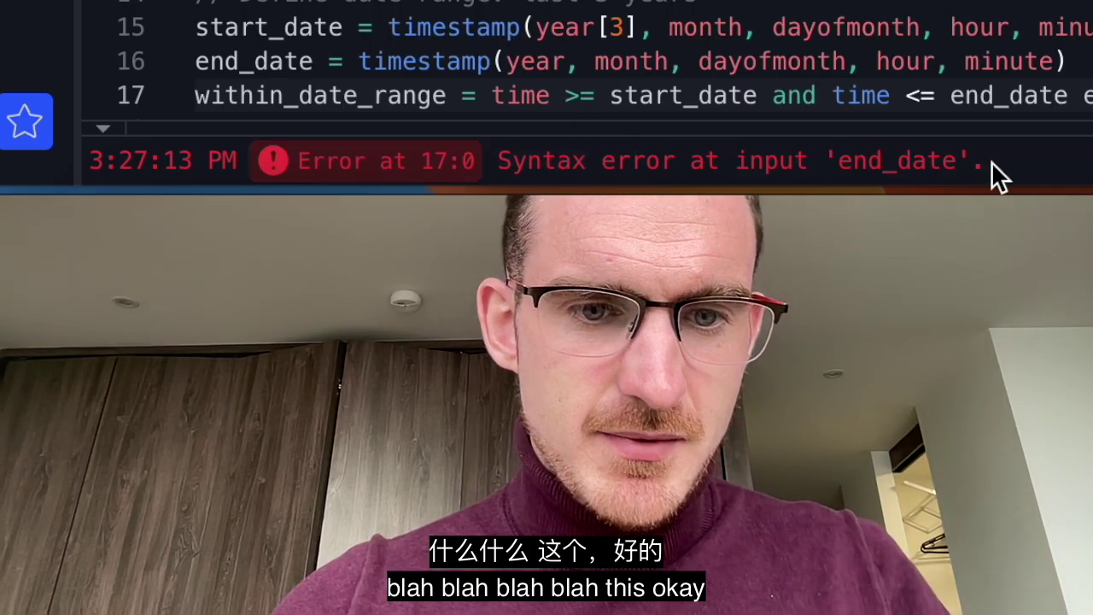
left_click_drag(427, 179, 990, 170)
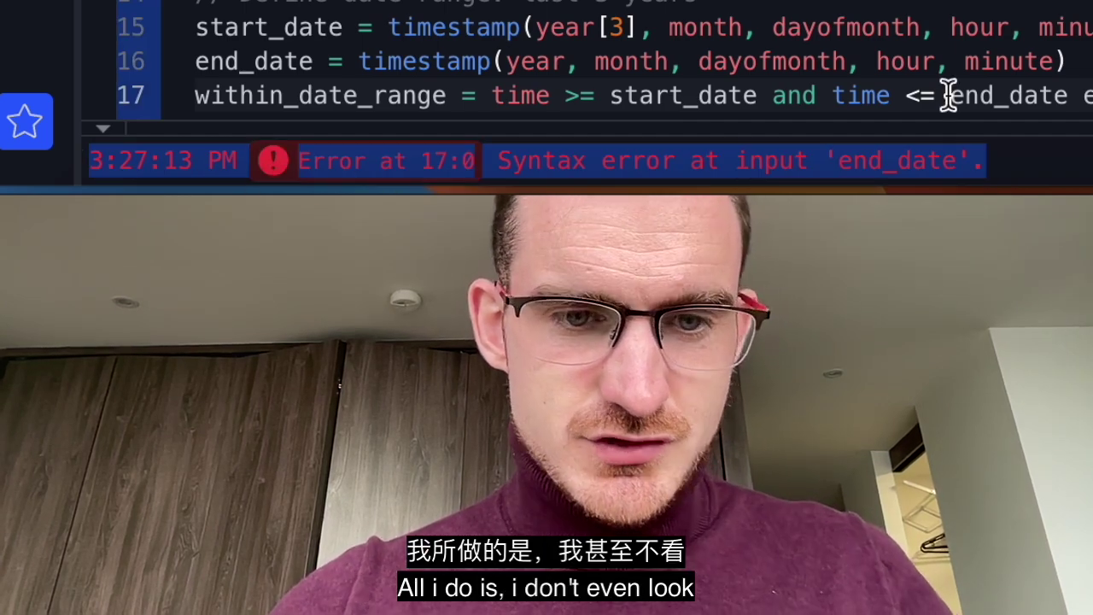
left_click_drag(1059, 186, 293, 162)
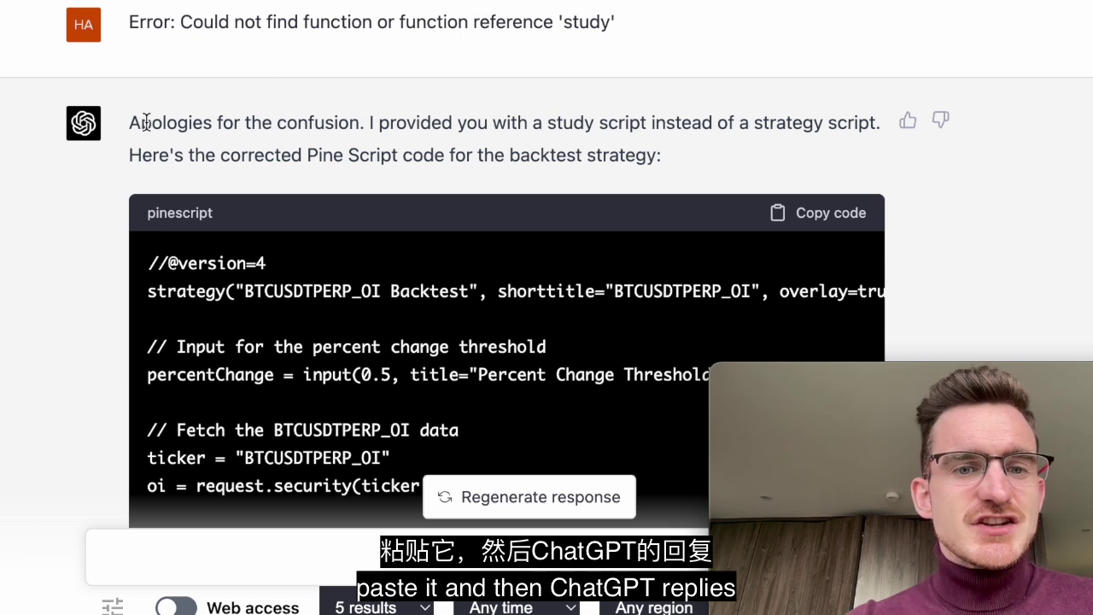
- Review ChatGPT's apology and corrected code, selecting the request.security error message along the way
left_click_drag(195, 125, 785, 149)
scroll(679, 177, "down", 3)
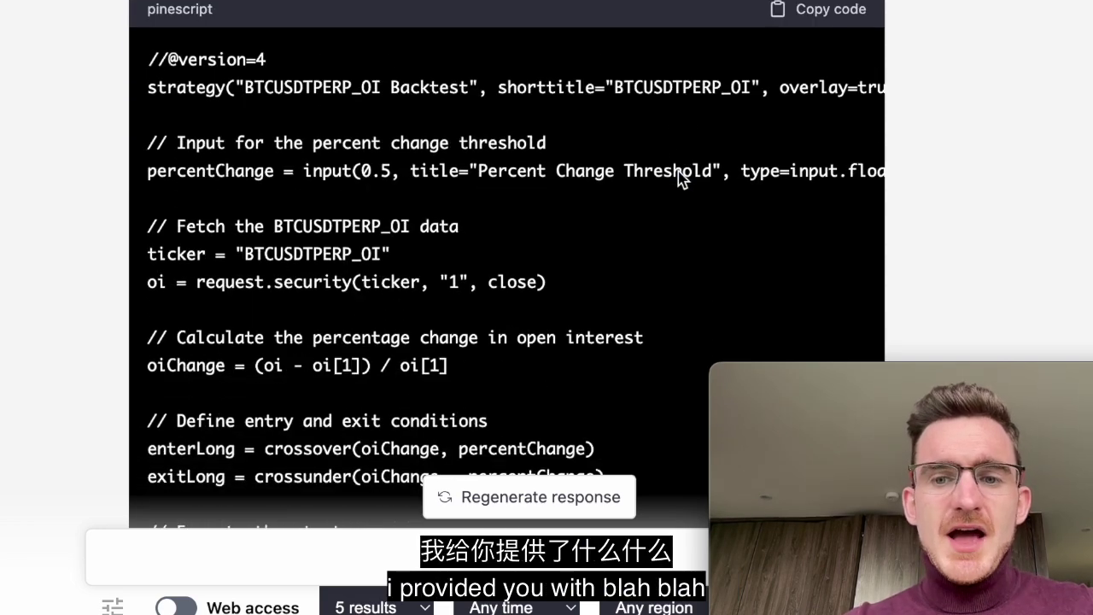
scroll(679, 177, "down", 10)
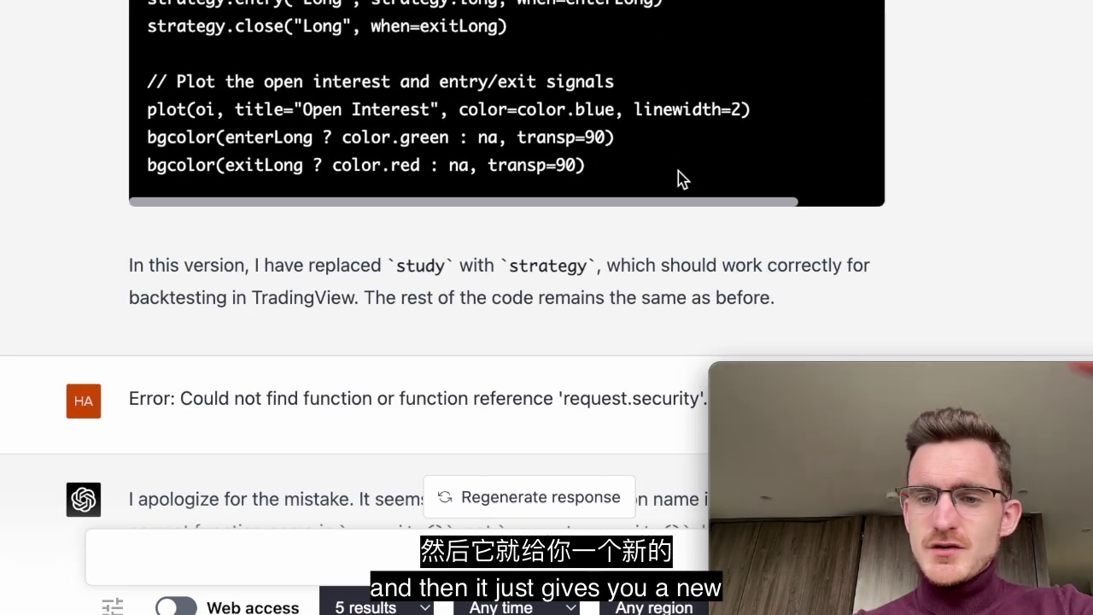
scroll(677, 179, "down", 5)
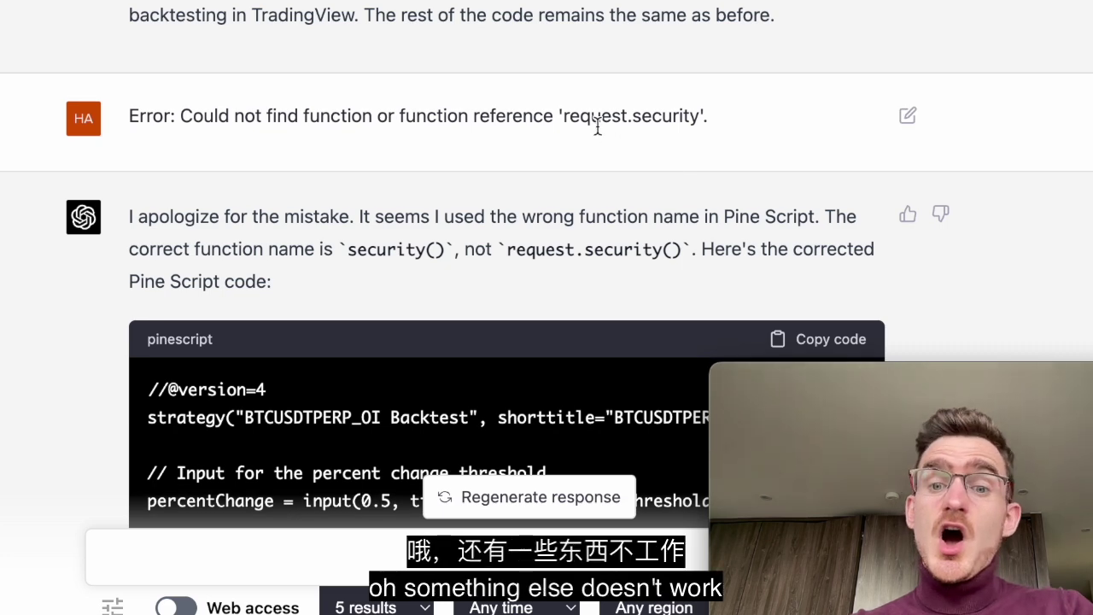
triple_click(597, 124)
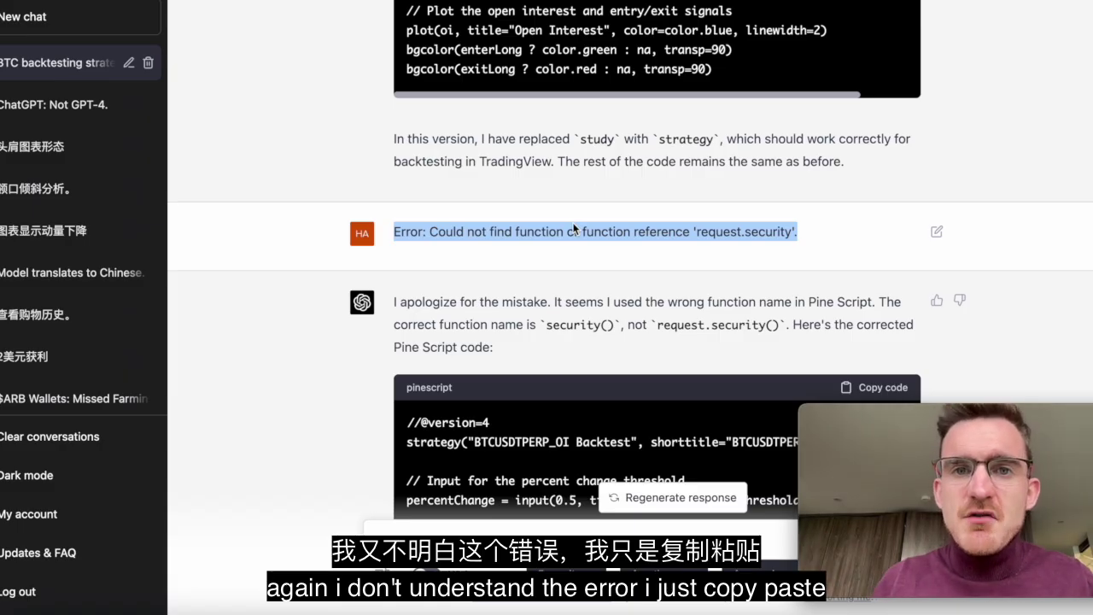
scroll(573, 228, "down", 10)
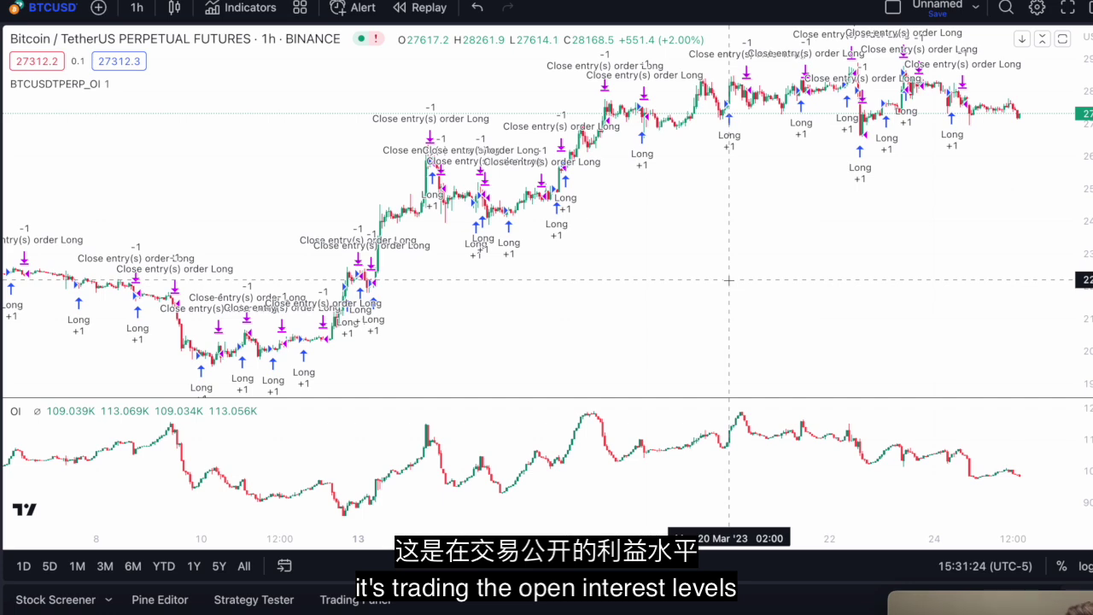
- Draw rectangles over the price drop, the rising open-interest stretch and the matching price rise
left_click_drag(976, 603, 762, 379)
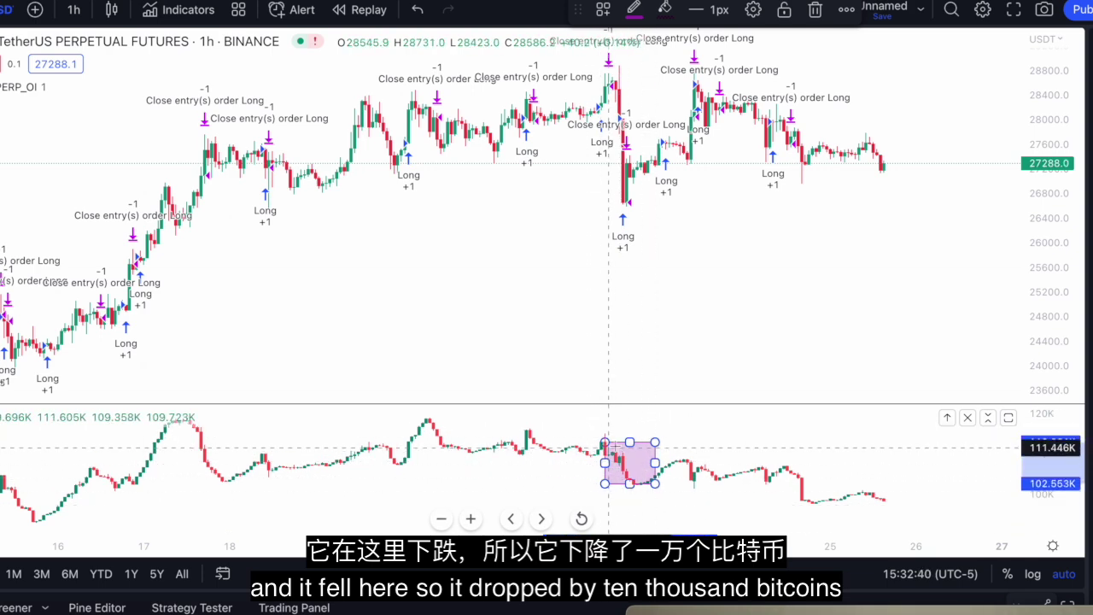
left_click(606, 358)
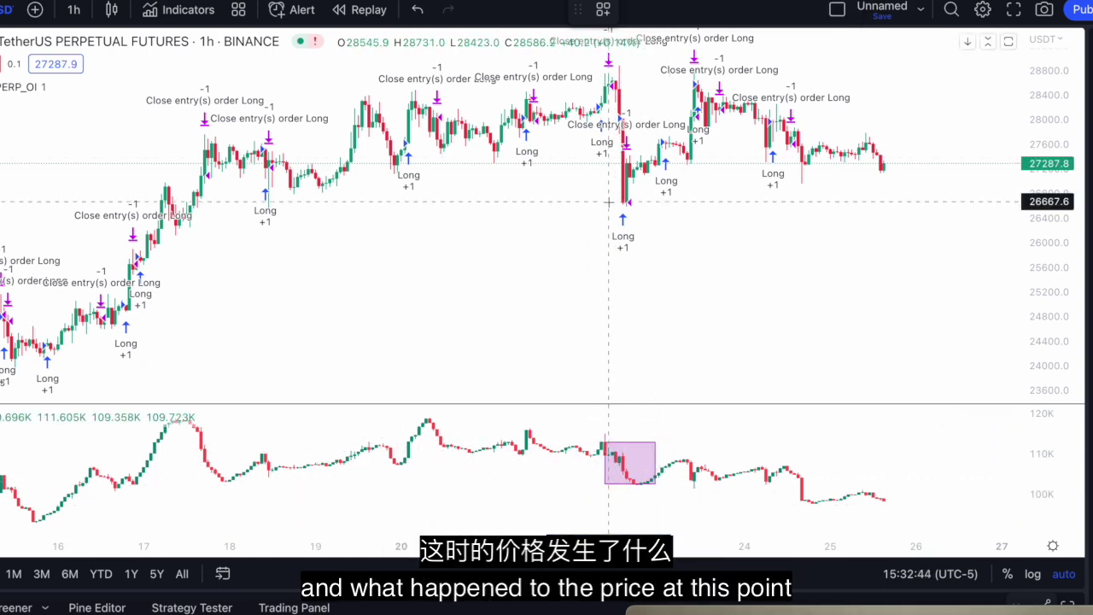
mouse_move(614, 84)
left_mouse_down()
mouse_move(640, 204)
mouse_move(651, 200)
left_mouse_up()
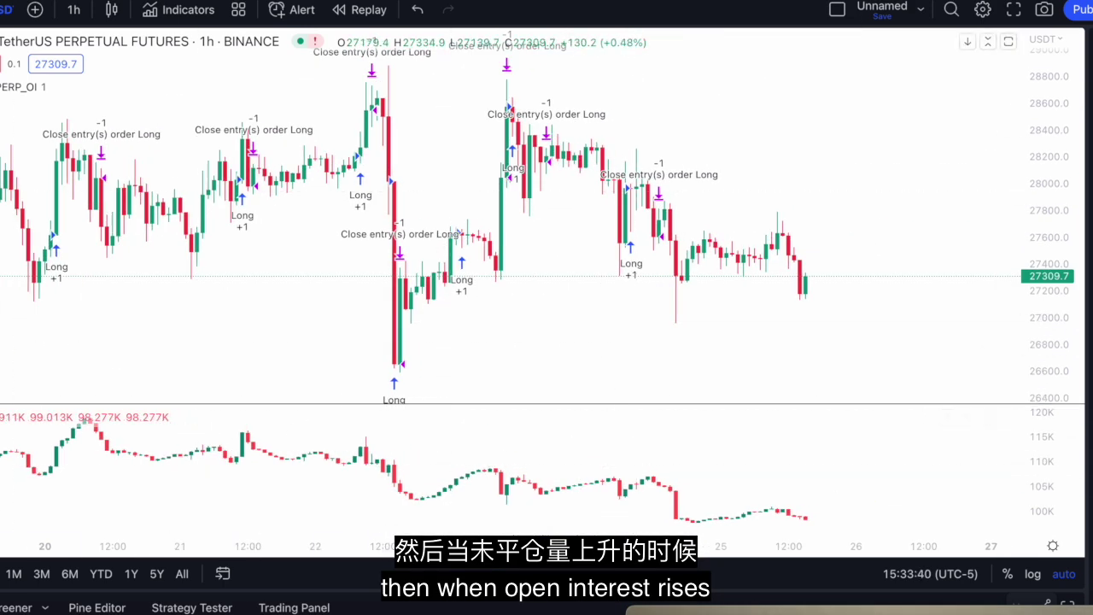
left_click_drag(416, 500, 504, 467)
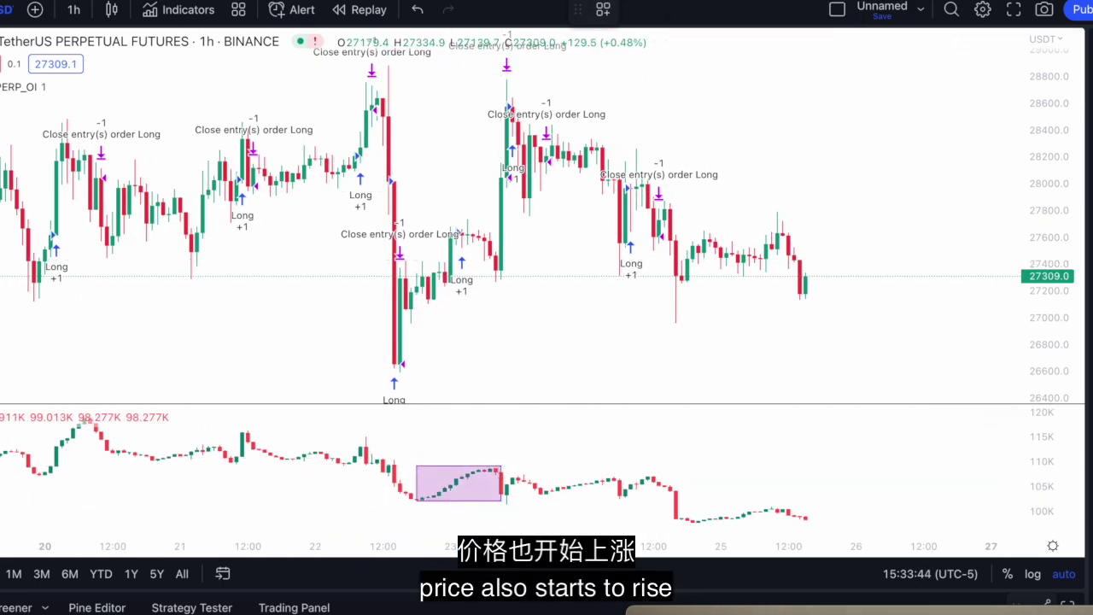
left_click_drag(411, 306, 513, 102)
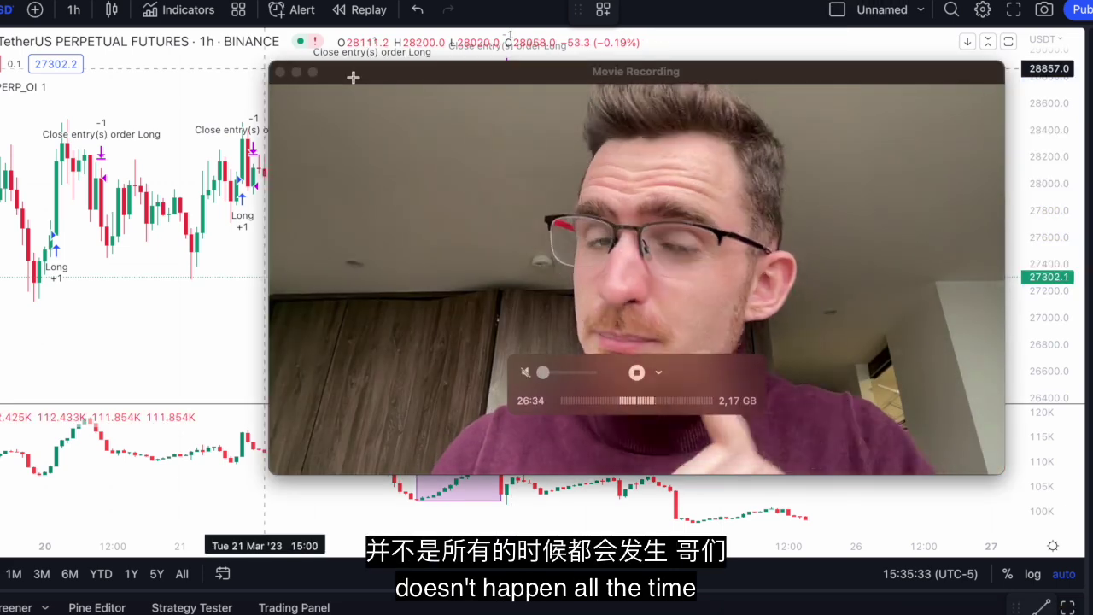
- Draw rising trend lines over the OI and price climbs, then sketch curves over the OI fall
left_click_drag(380, 73, 491, 442)
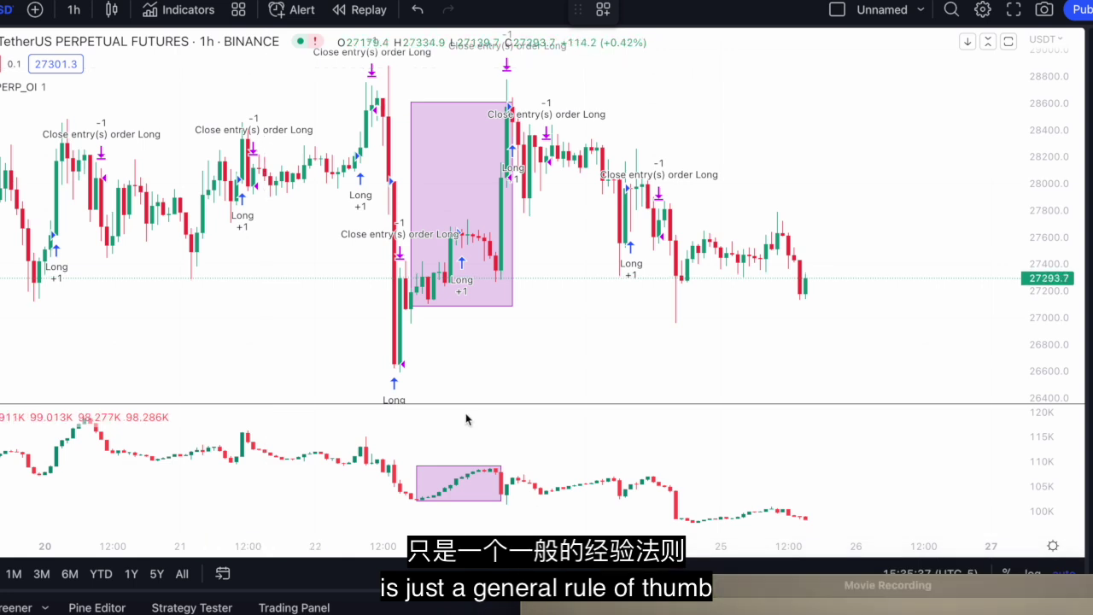
key("alt+t")
left_click_drag(431, 478, 495, 440)
key("alt+t")
left_click_drag(430, 313, 495, 219)
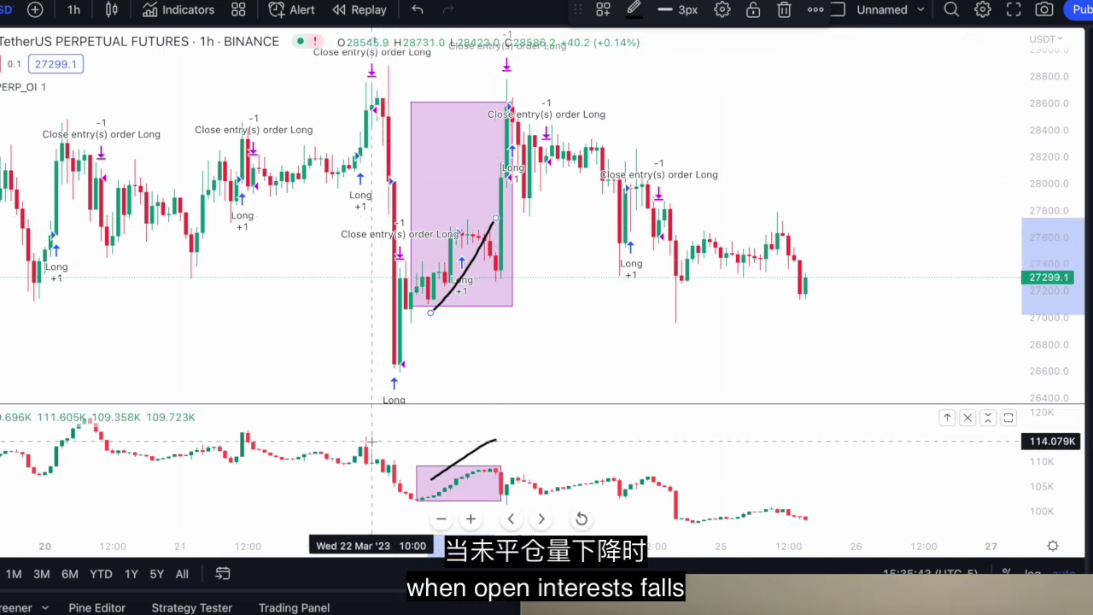
mouse_move(613, 482)
left_mouse_down()
mouse_move(664, 472)
mouse_move(683, 519)
left_mouse_up()
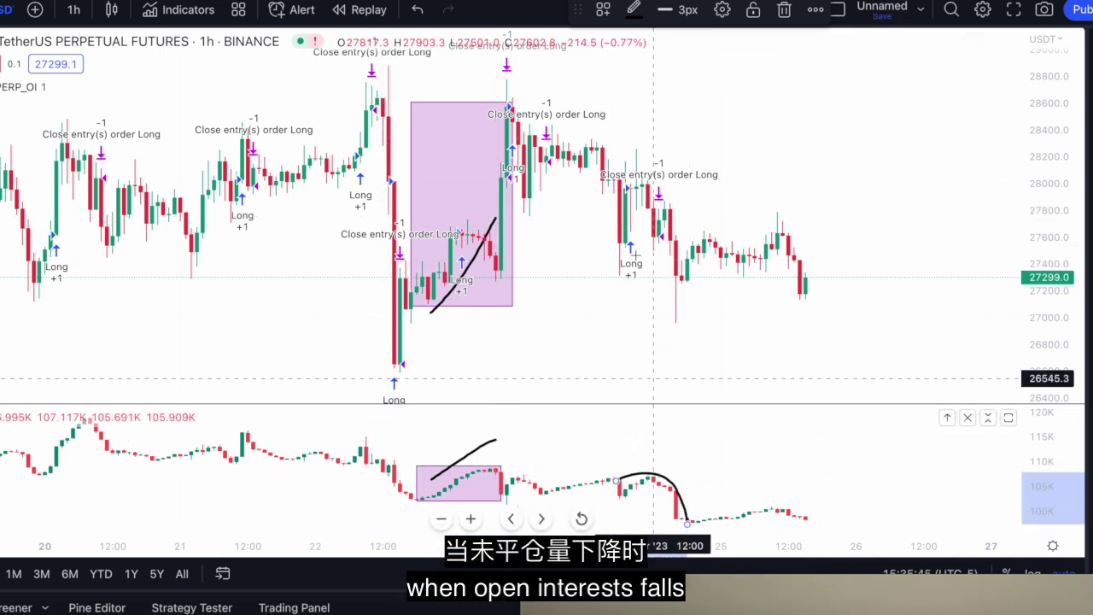
mouse_move(627, 205)
left_mouse_down()
mouse_move(683, 264)
mouse_move(692, 292)
left_mouse_up()
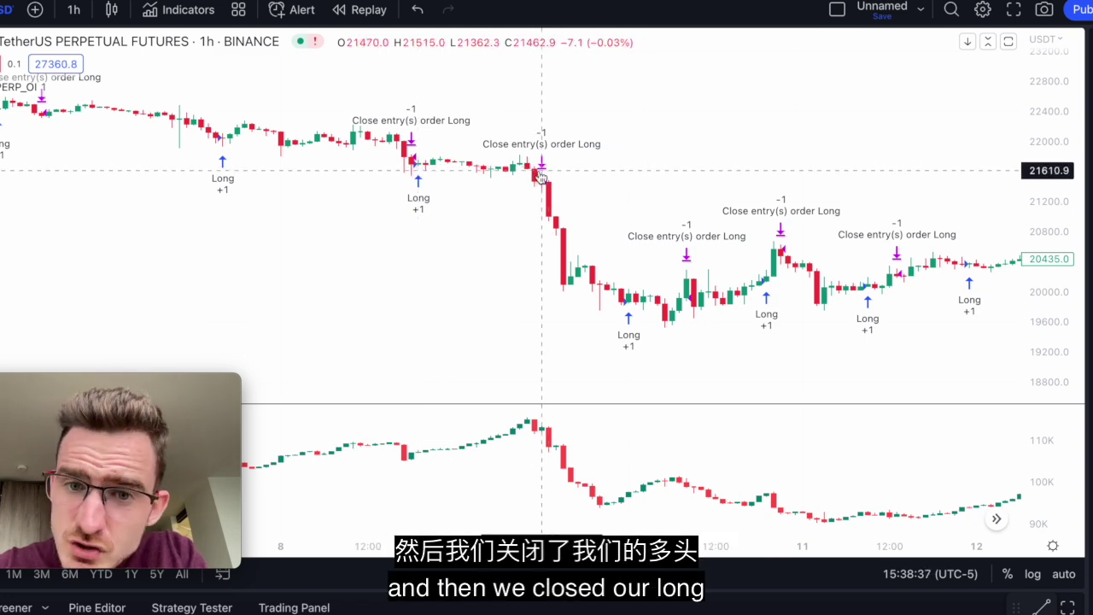
- Circle the exit candle and the big dump, then undo those marks
scroll(541, 173, "up", 2)
mouse_move(422, 152)
left_mouse_down()
mouse_move(436, 207)
mouse_move(398, 171)
left_mouse_up()
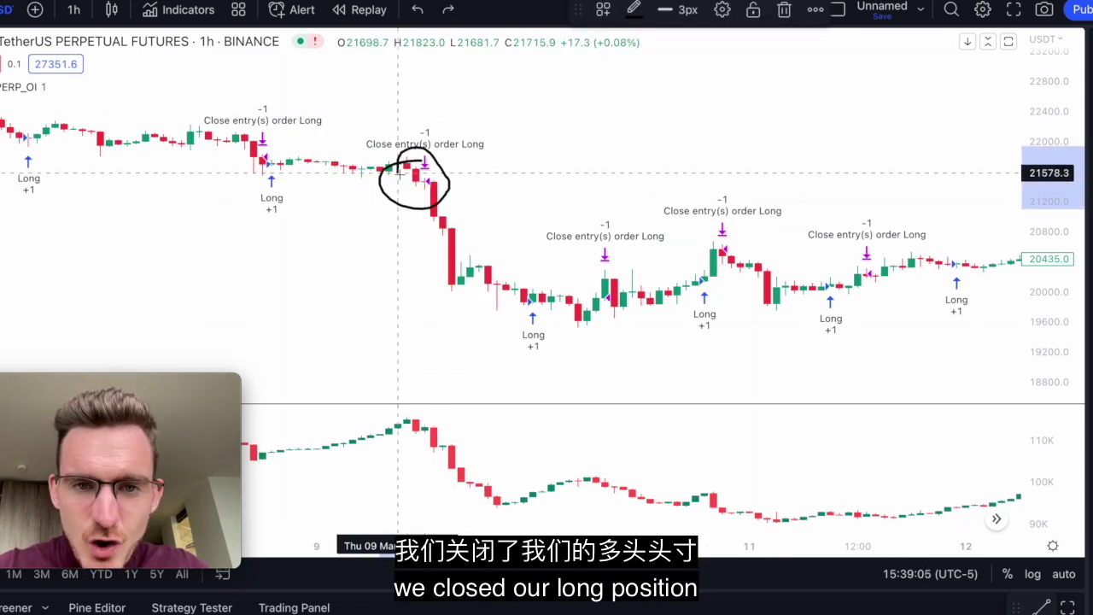
key("ctrl+z")
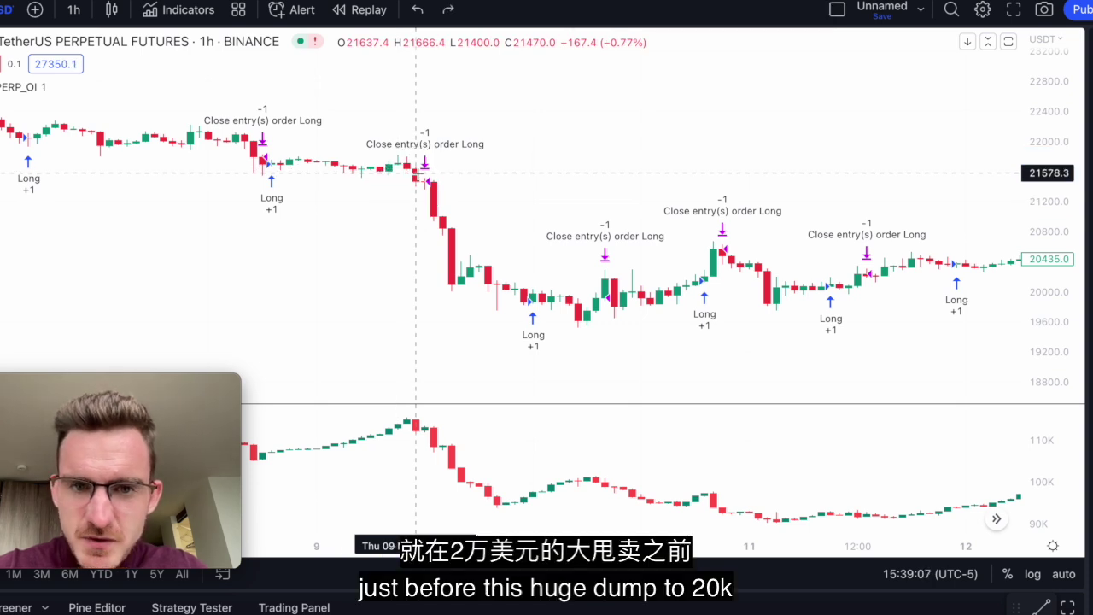
mouse_move(416, 165)
left_mouse_down()
mouse_move(419, 299)
mouse_move(418, 175)
mouse_move(433, 157)
mouse_move(453, 286)
mouse_move(478, 180)
left_mouse_up()
key("ctrl+z")
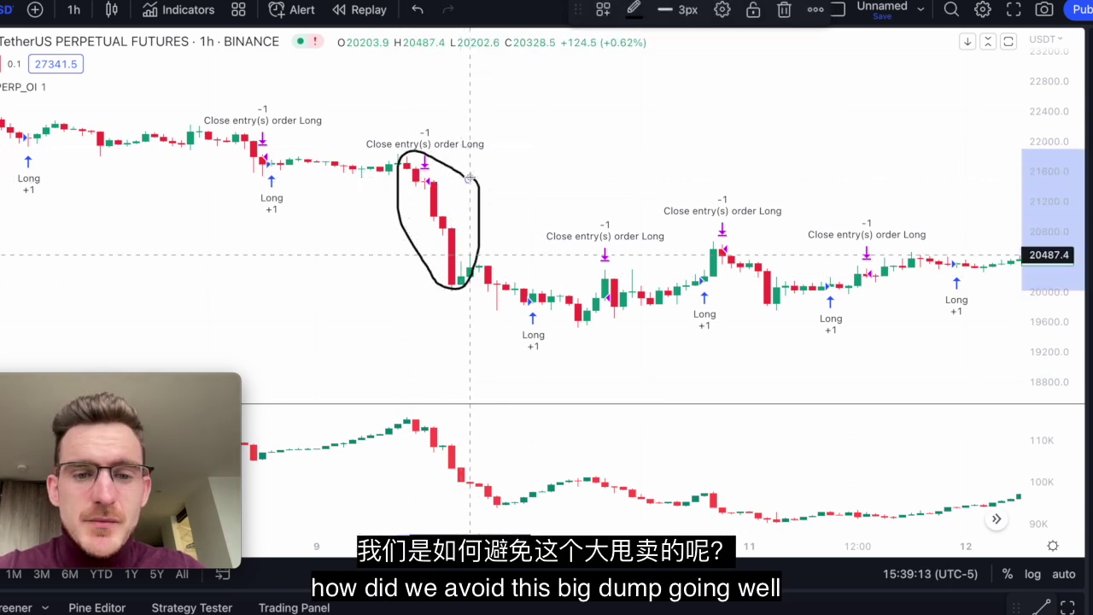
key("ctrl+z")
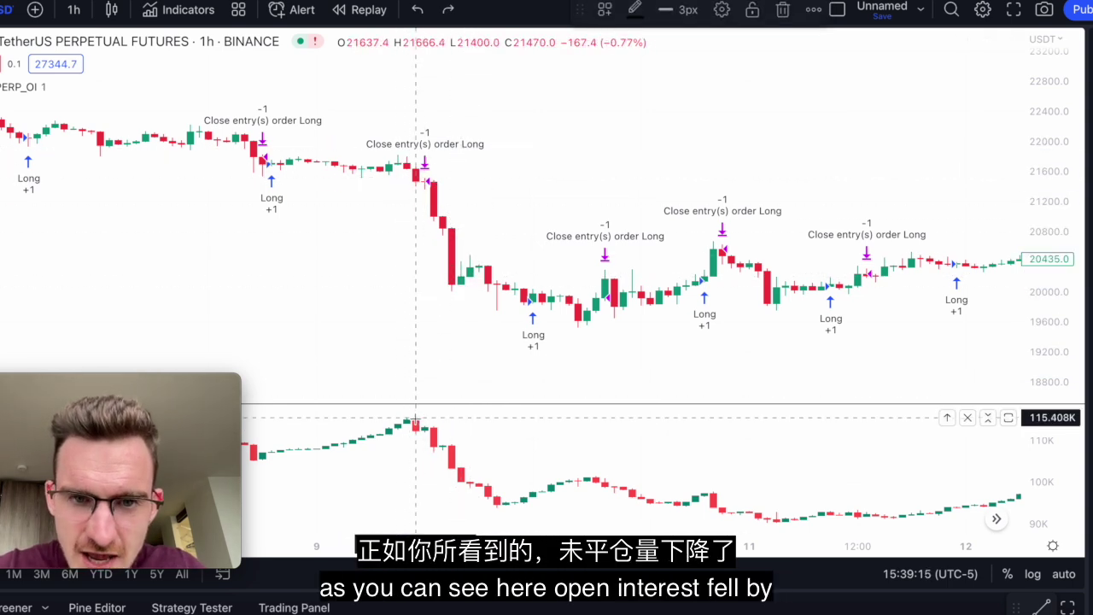
- Measure the -2.05% open-interest drop at the peak in the lower pane
mouse_move(415, 422)
left_mouse_down()
mouse_move(408, 429)
mouse_move(422, 428)
mouse_move(415, 421)
left_mouse_up()
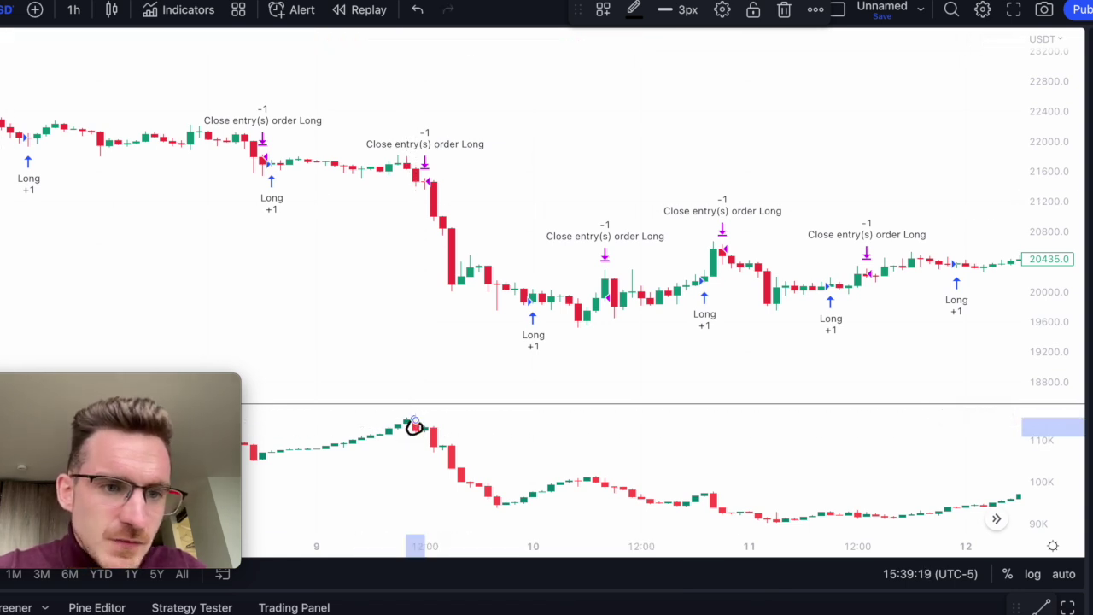
left_click(415, 421, "shift")
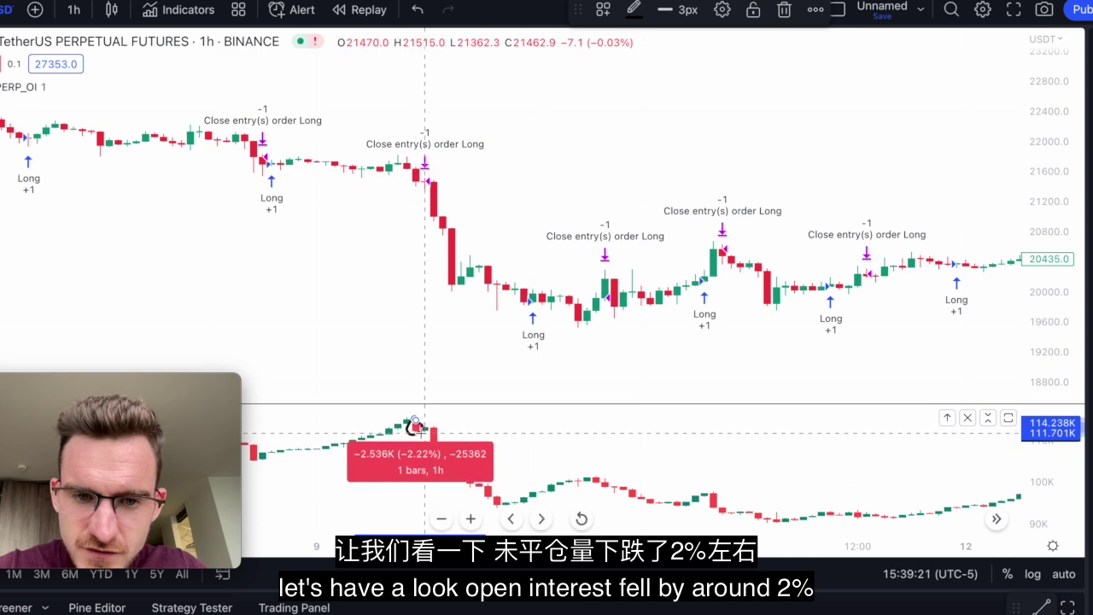
left_click(434, 424)
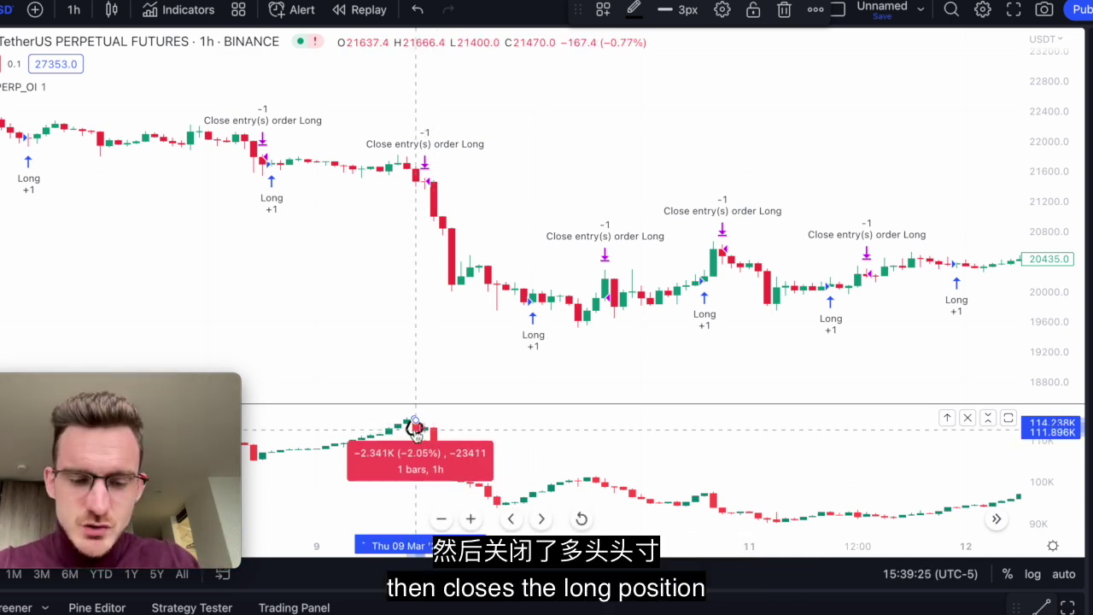
- Circle and undo the post-exit price drop and bottom Long entry, then zoom into the lows
mouse_move(440, 165)
left_mouse_down()
mouse_move(398, 256)
mouse_move(470, 196)
mouse_move(441, 155)
left_mouse_up()
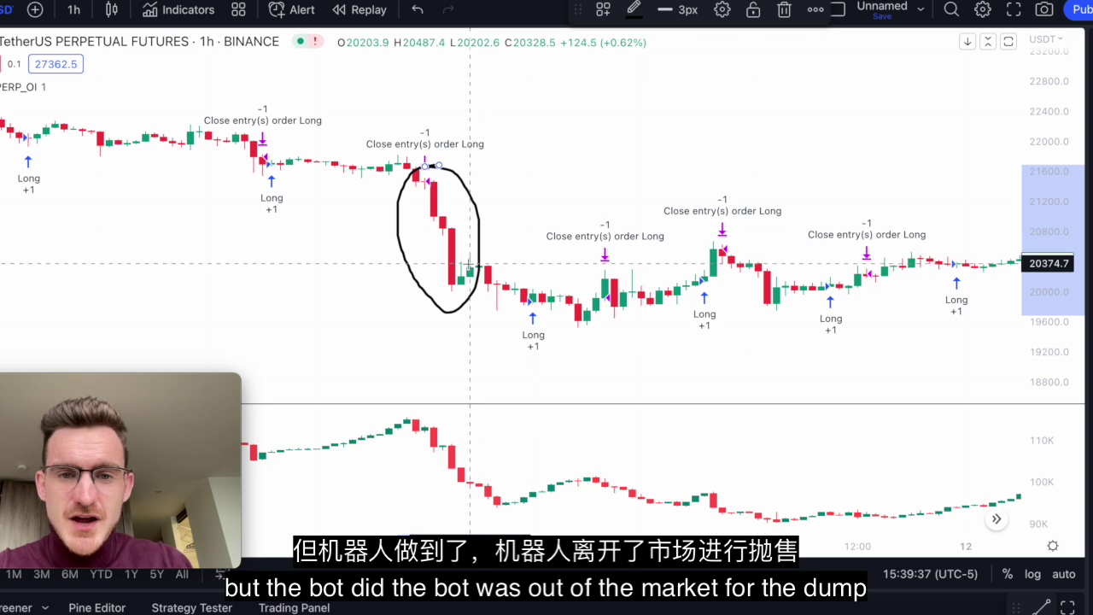
key("ctrl+z")
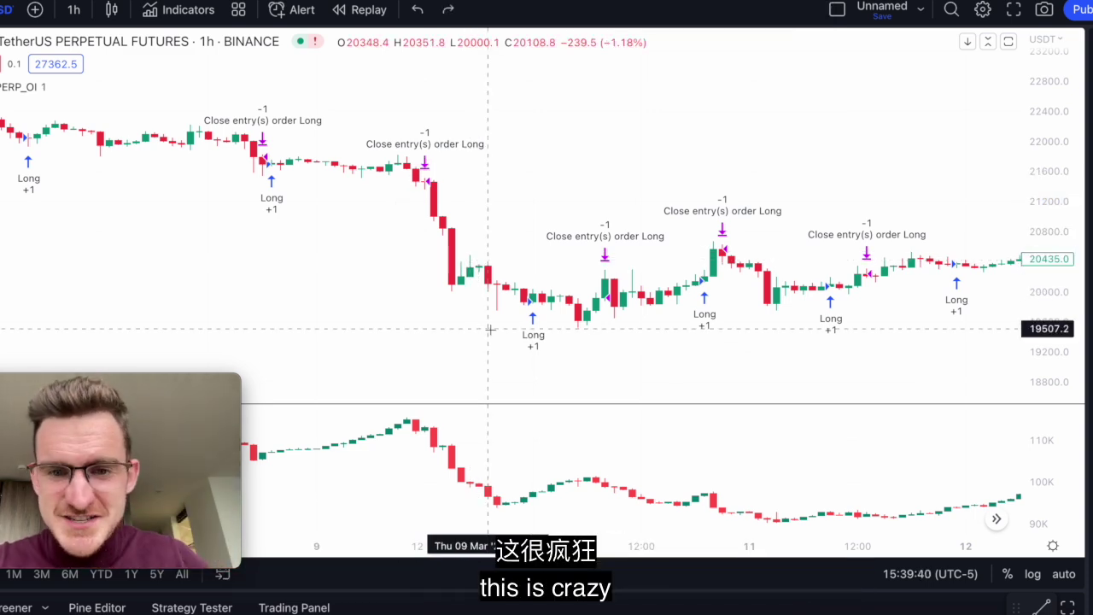
left_click_drag(523, 294, 524, 299)
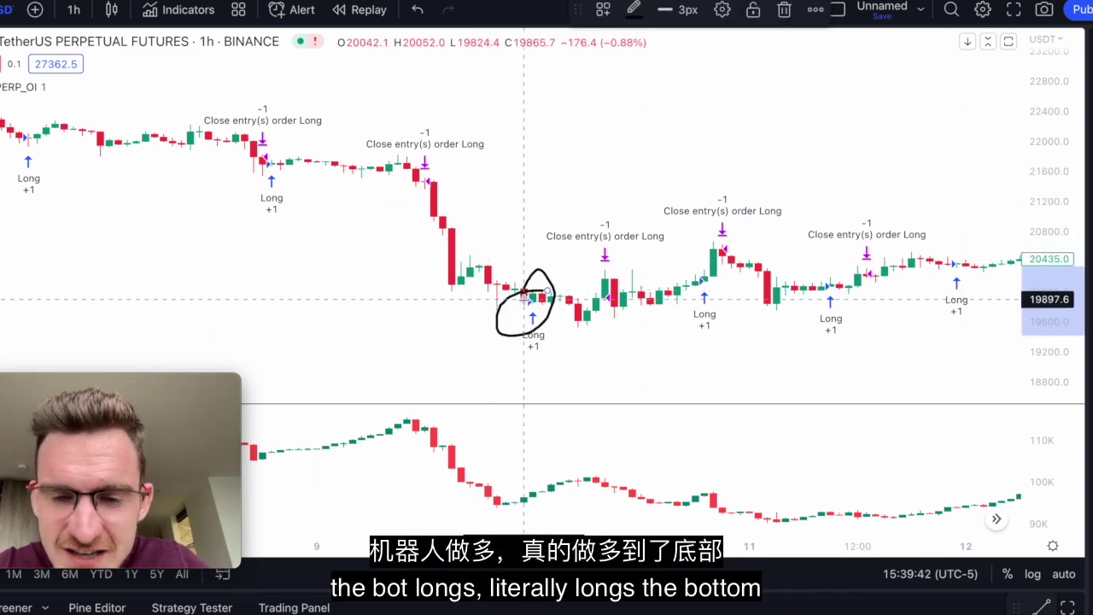
key("ctrl+z")
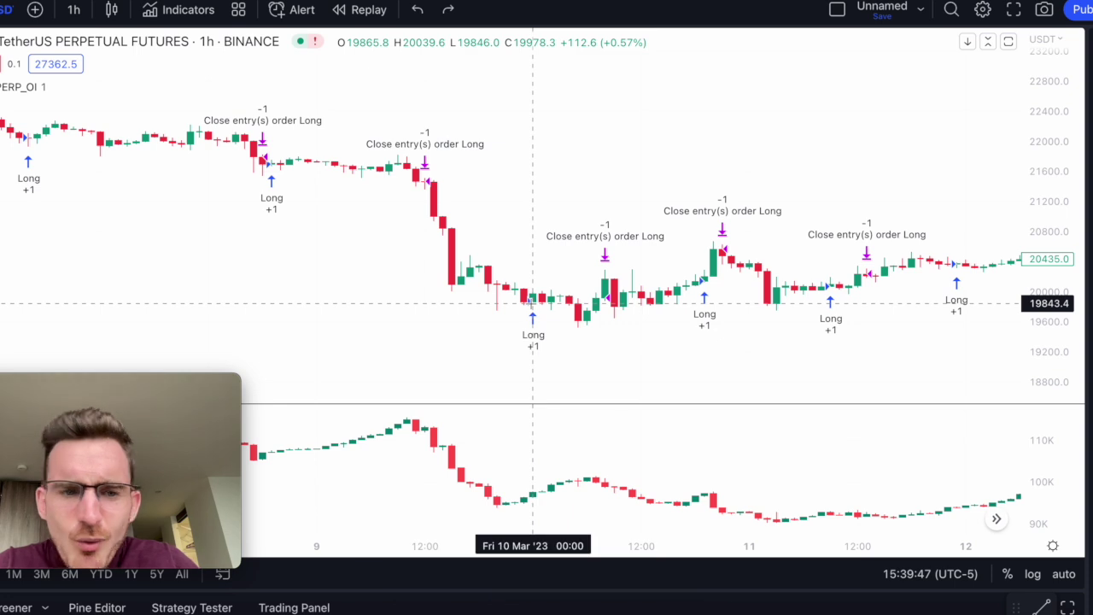
scroll(533, 303, "up", 1)
scroll(533, 303, "up", 1)
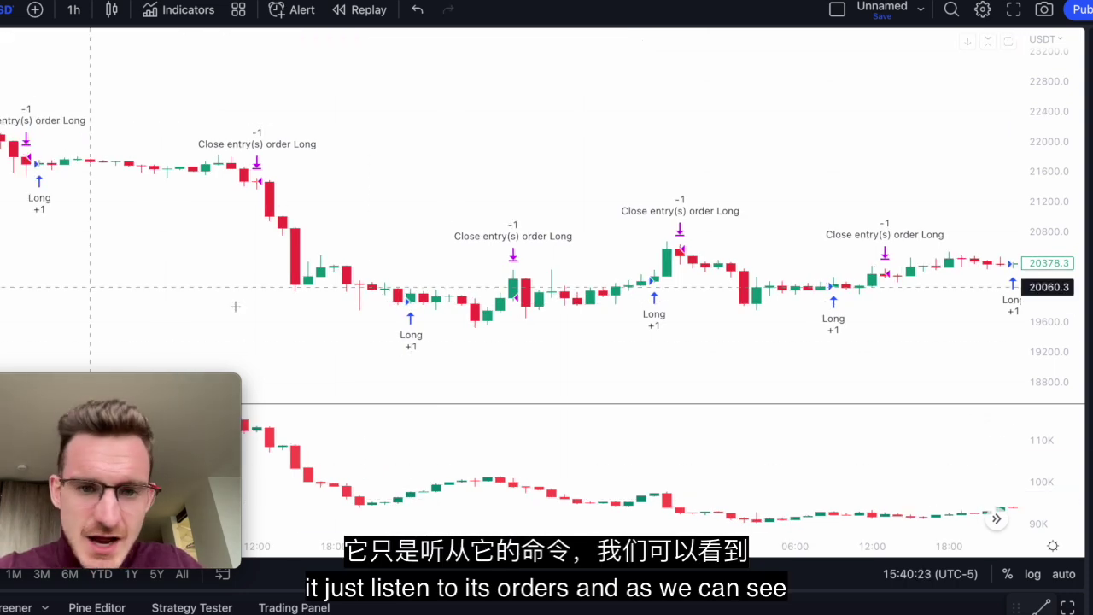
- Measure the 2.88% open-interest rise, circle the Long +1 marker and OI dip, then zoom out
left_click(398, 501, "shift")
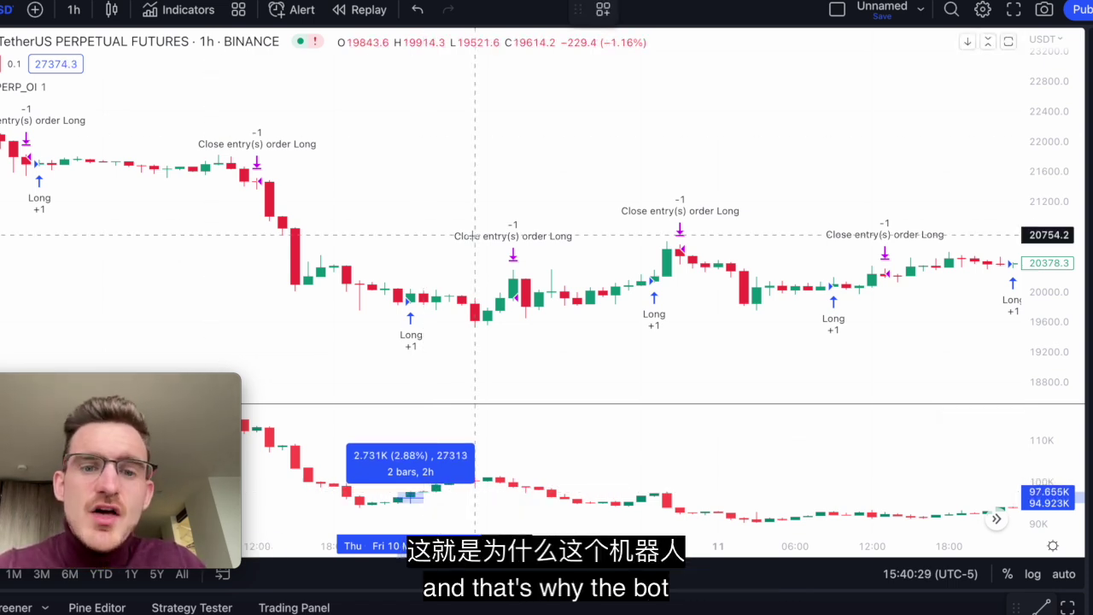
left_click_drag(410, 260, 420, 281)
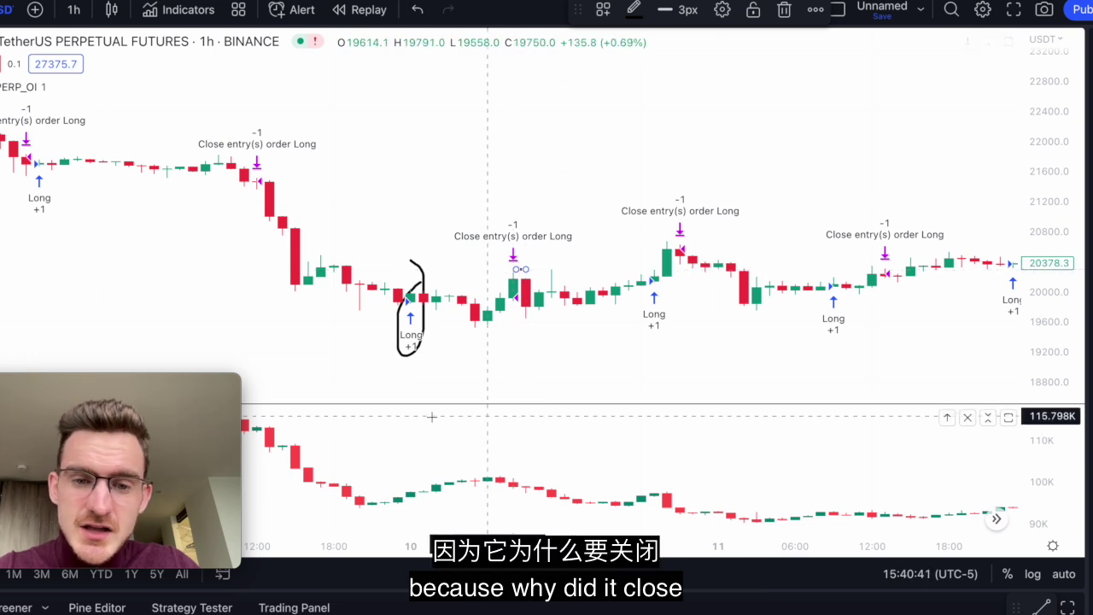
mouse_move(512, 458)
left_mouse_down()
mouse_move(522, 494)
mouse_move(512, 458)
left_mouse_up()
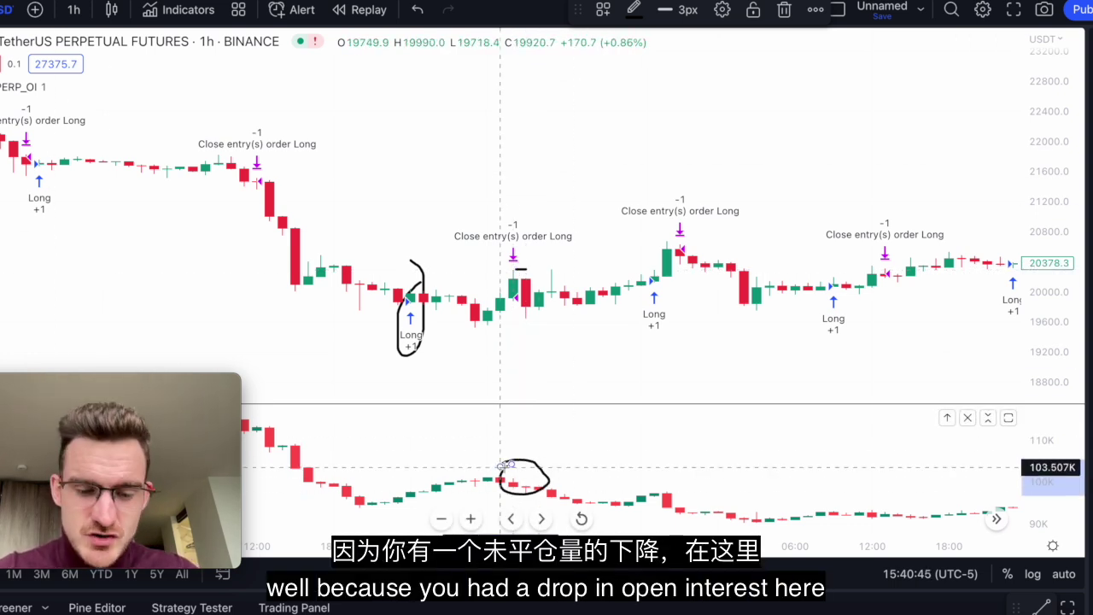
scroll(505, 465, "down", 5)
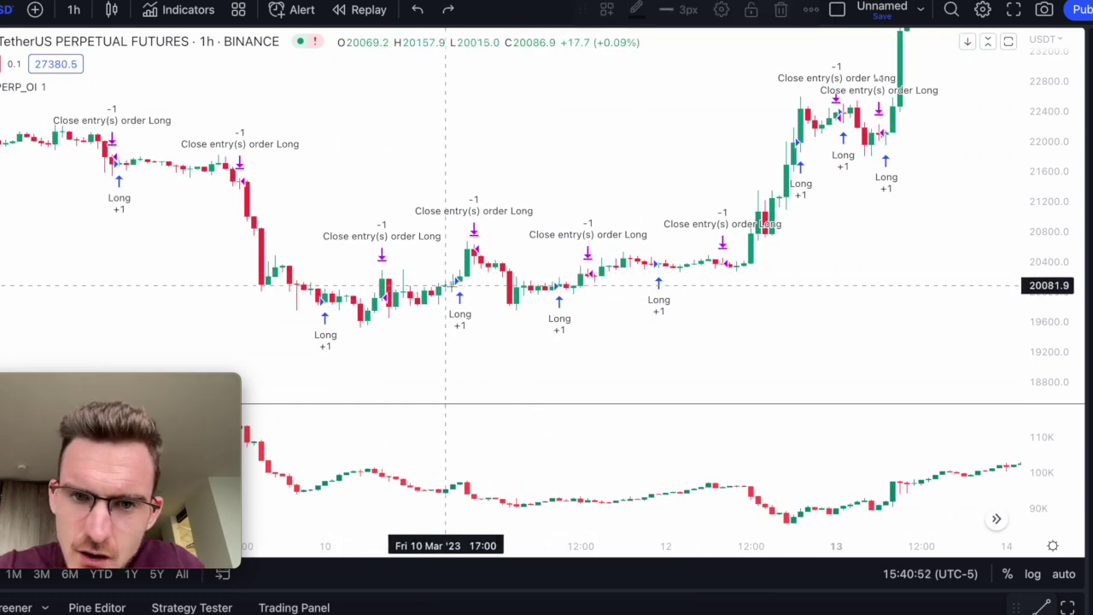
- Circle the 13 March Long +1 entry near 22,000 and the exit near 26,000
left_click_drag(450, 285, 472, 285)
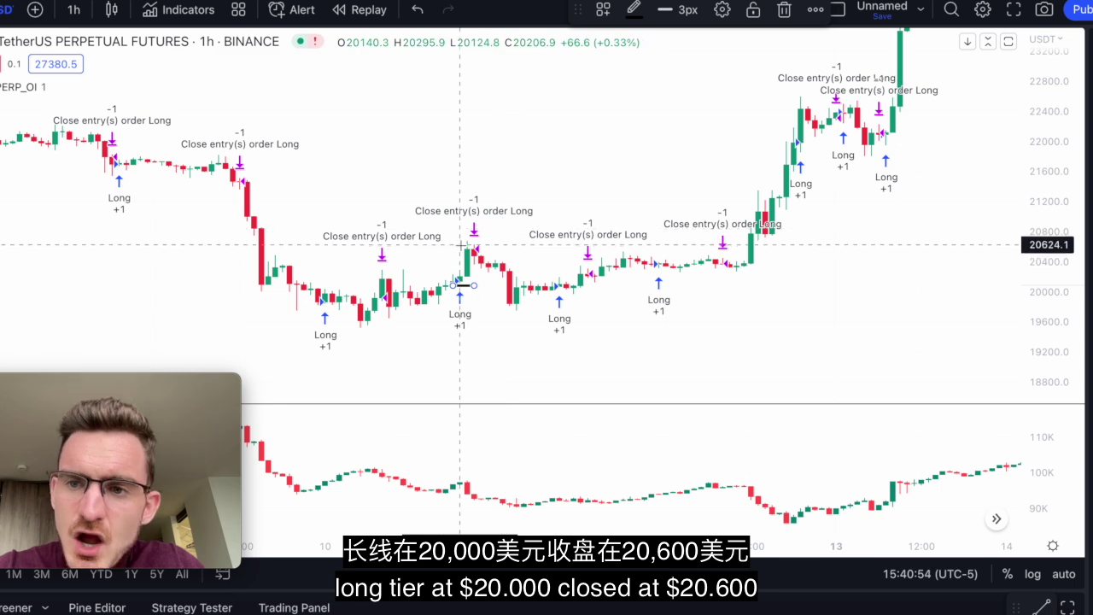
left_click(509, 245)
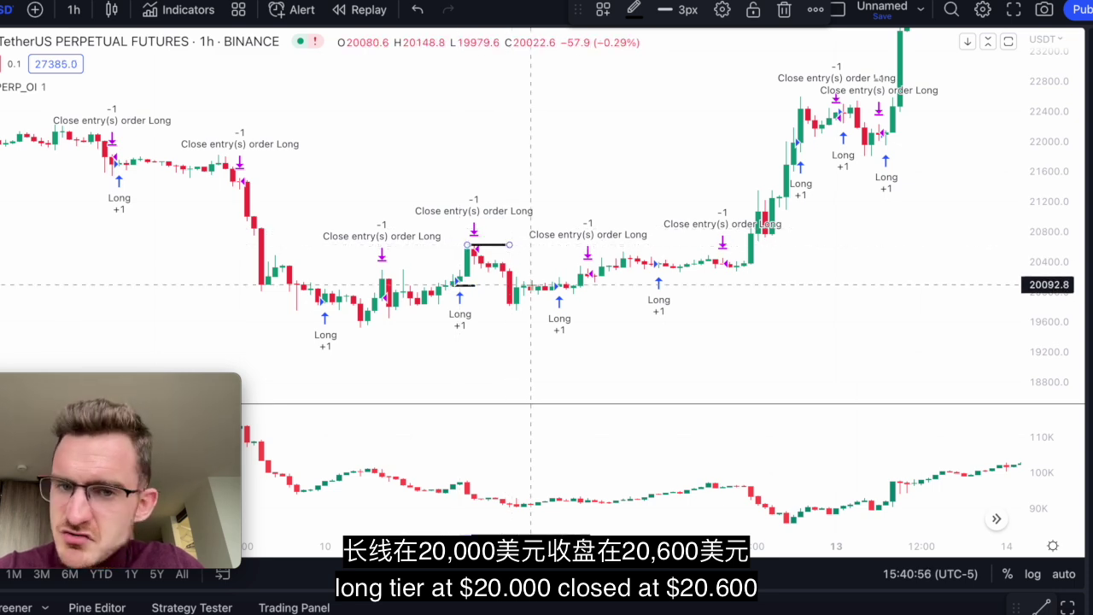
scroll(478, 282, "right", 3)
mouse_move(413, 261)
left_mouse_down()
mouse_move(434, 269)
mouse_move(442, 304)
left_mouse_up()
mouse_move(245, 276)
left_mouse_down()
mouse_move(219, 329)
mouse_move(270, 270)
left_mouse_up()
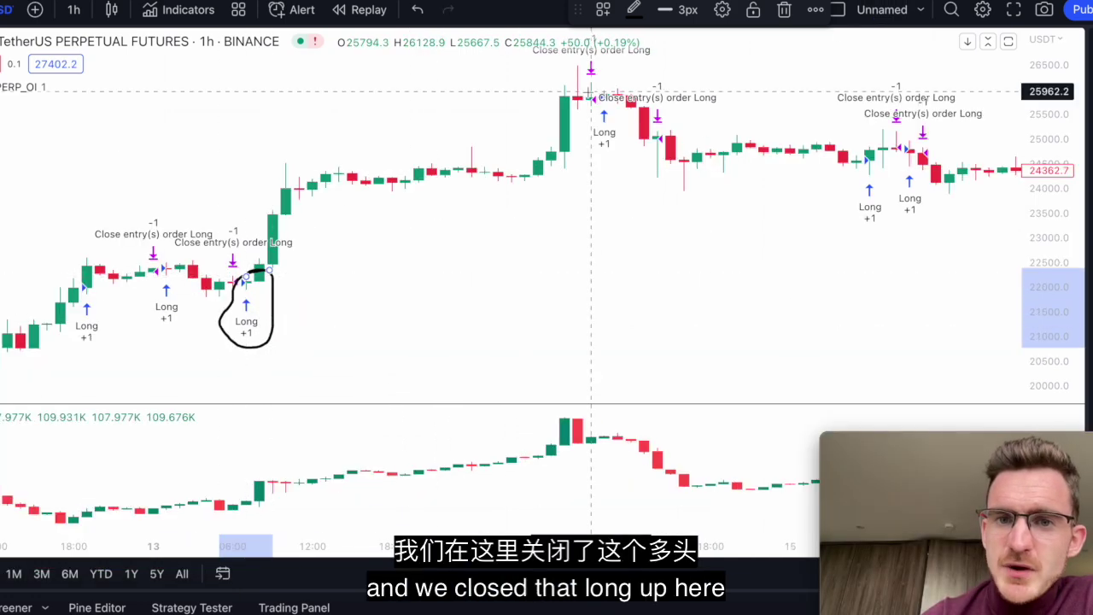
scroll(525, 120, "up", 3)
left_click_drag(526, 78, 528, 82)
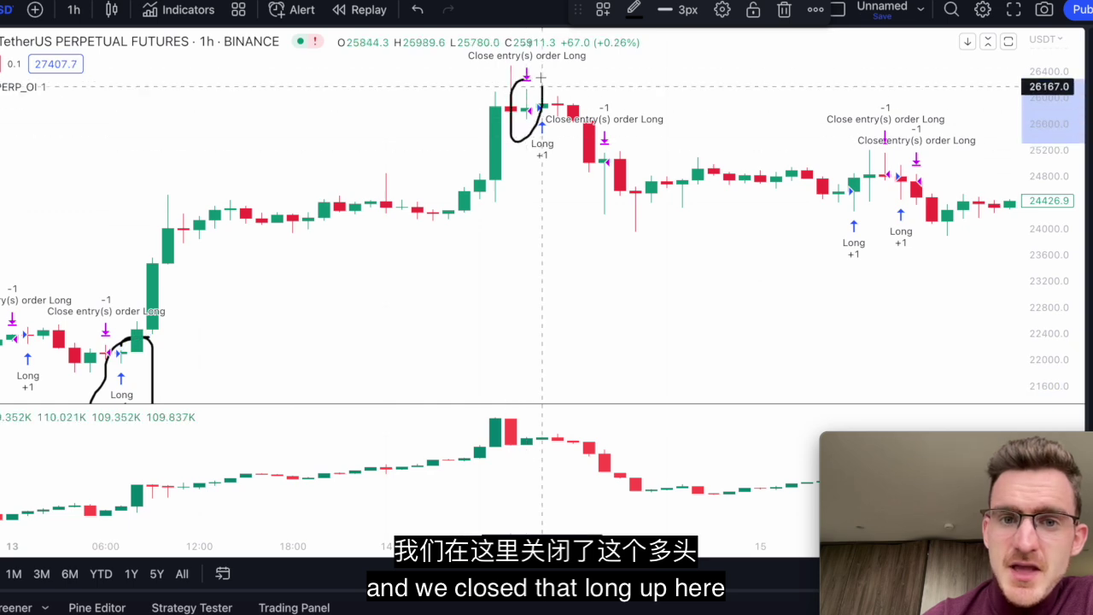
scroll(518, 203, "down", 4)
scroll(517, 203, "down", 1)
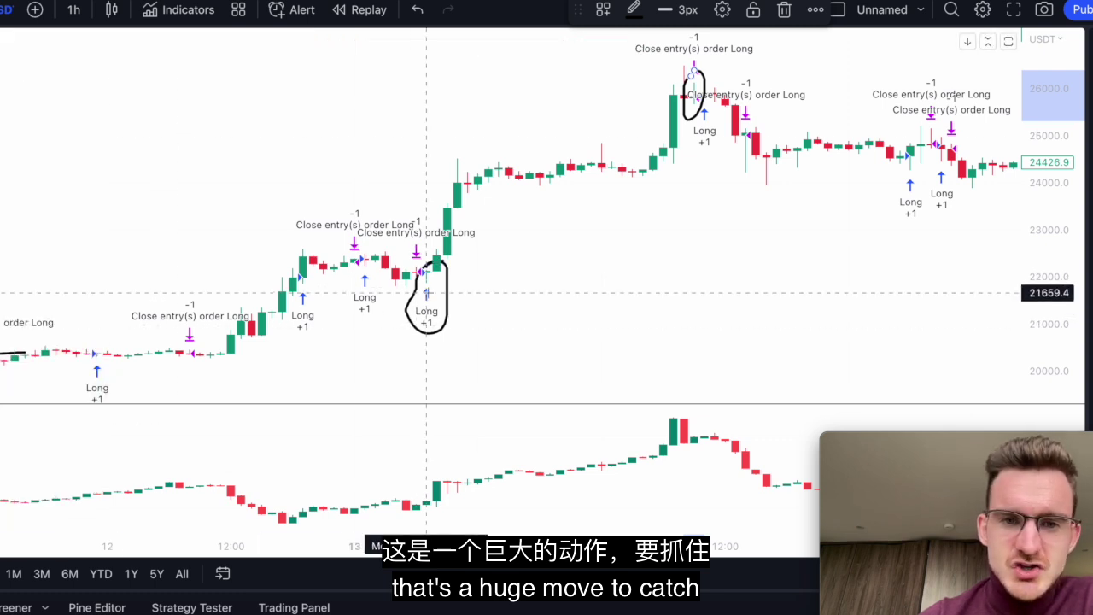
left_click_drag(426, 282, 705, 78)
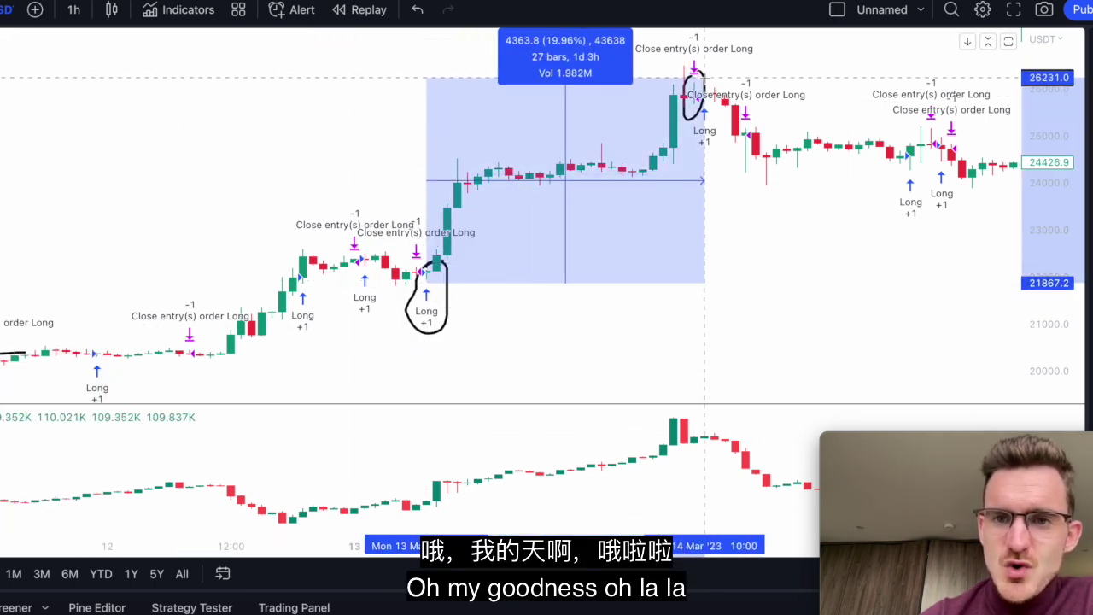
left_click(416, 507, "shift")
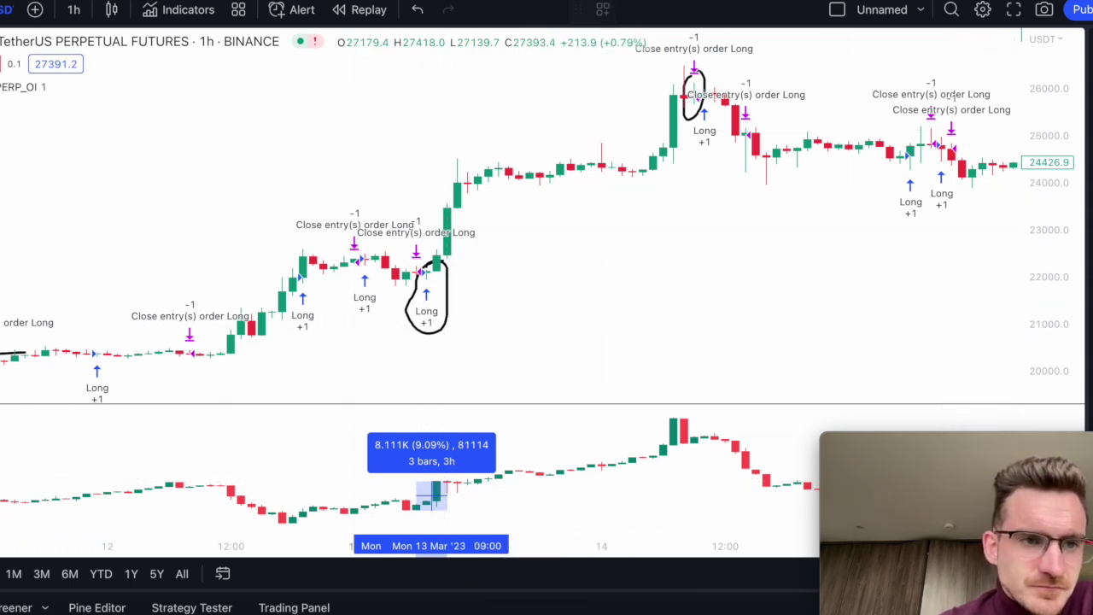
scroll(476, 493, "up", 2)
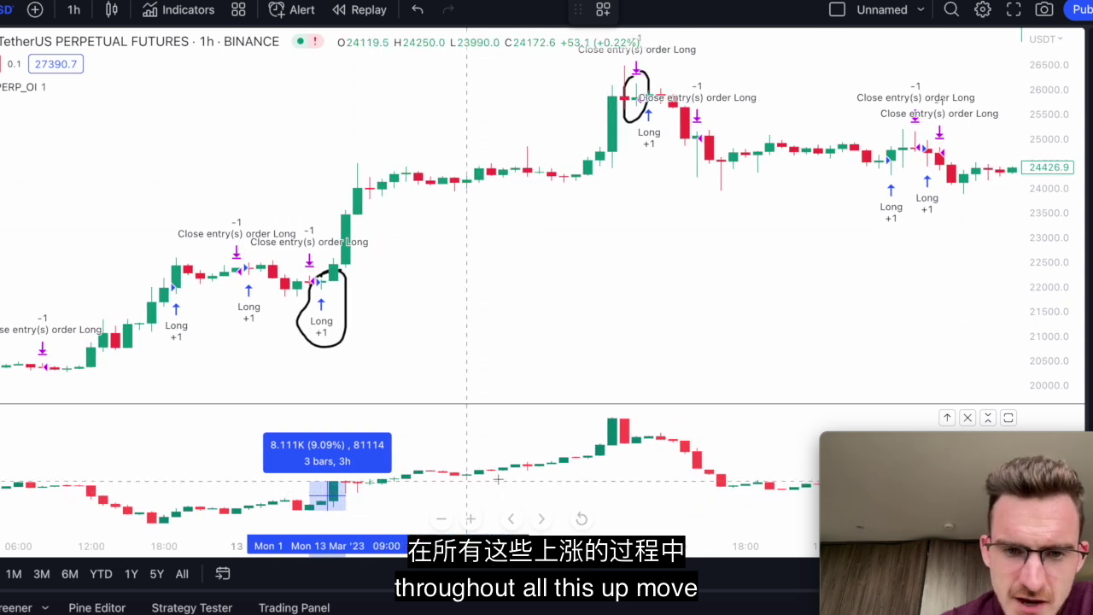
mouse_move(584, 435)
left_mouse_down()
mouse_move(366, 464)
mouse_move(483, 485)
mouse_move(576, 433)
left_mouse_up()
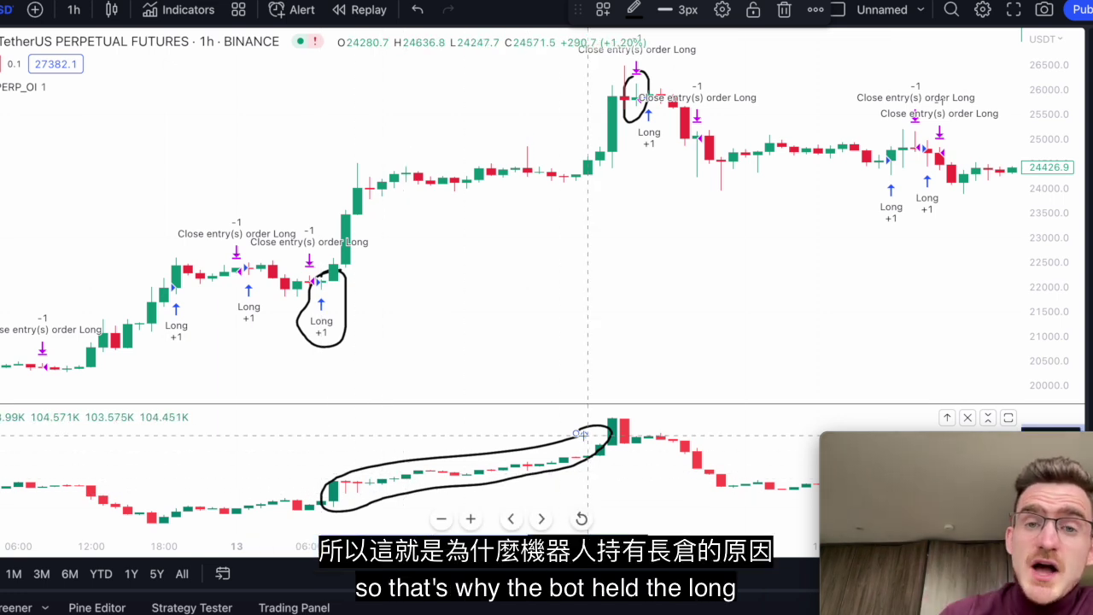
key("ctrl+z")
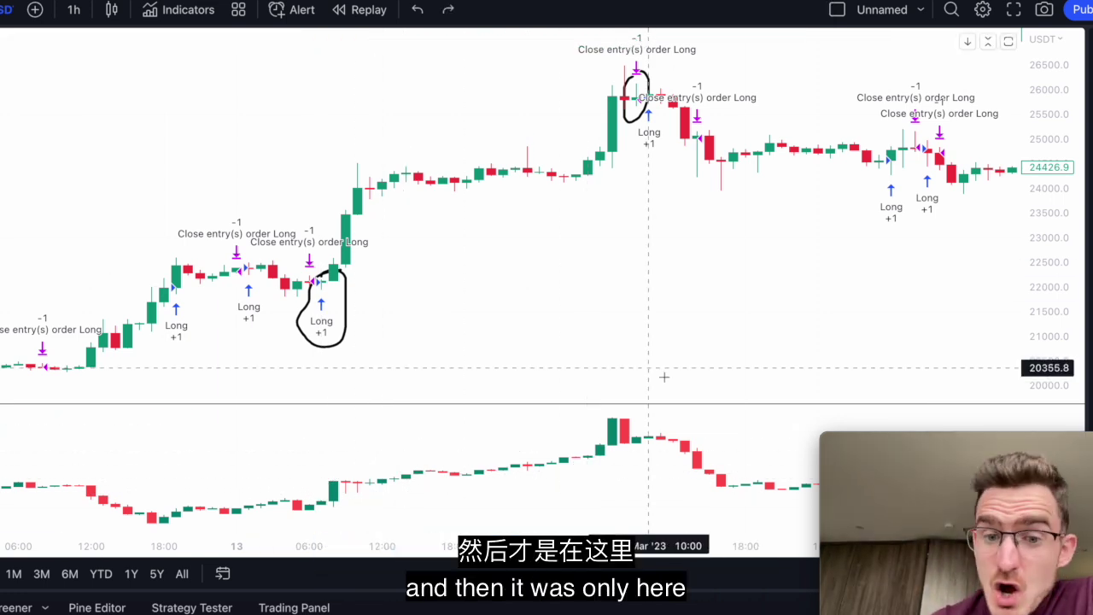
left_click(611, 419, "shift")
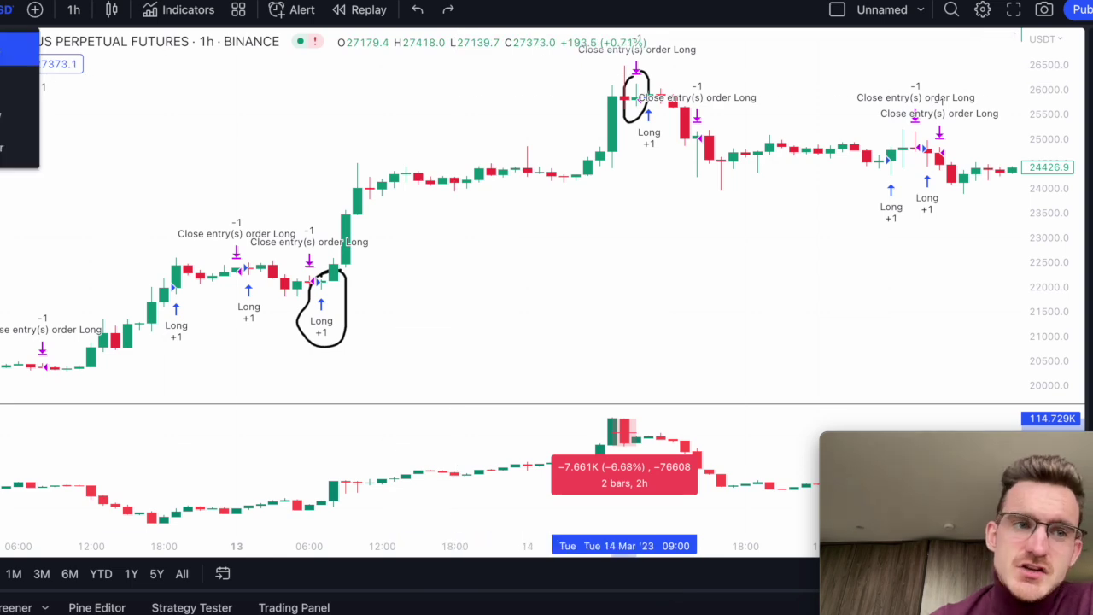
left_click(624, 435)
- Review the BTCUSDTPERP_OI Performance Summary table, then return to the equity curve Overview
scroll(628, 441, "right", 10)
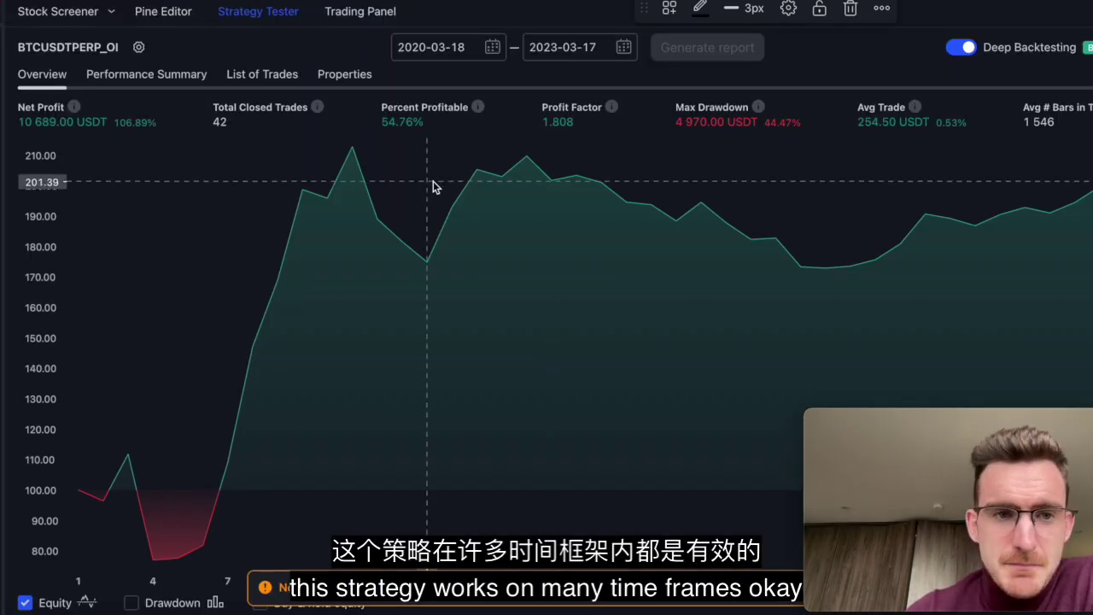
left_click(156, 76)
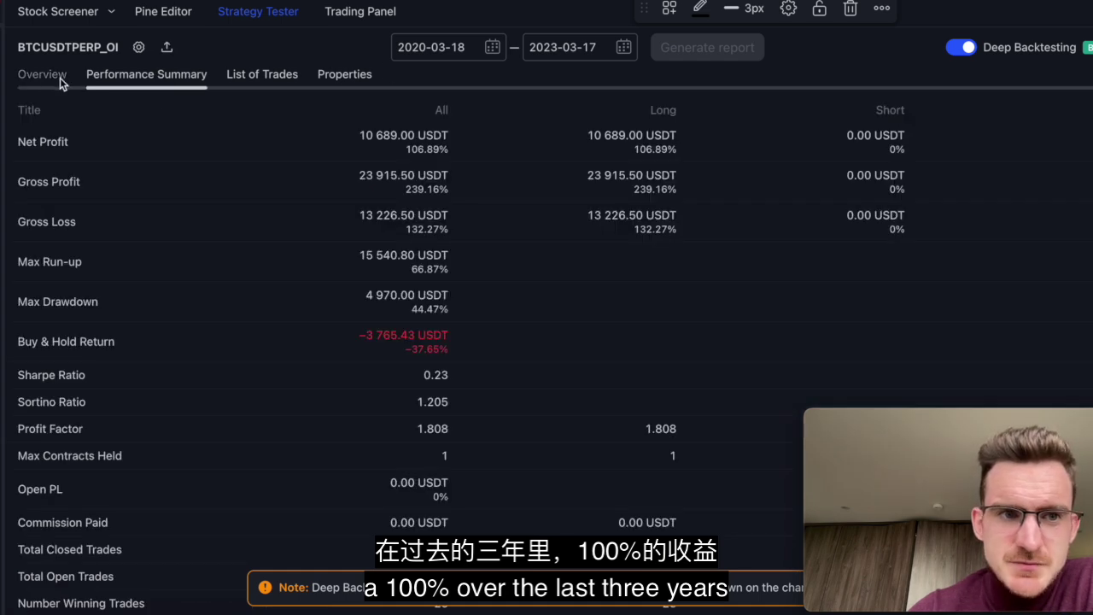
left_click(62, 77)
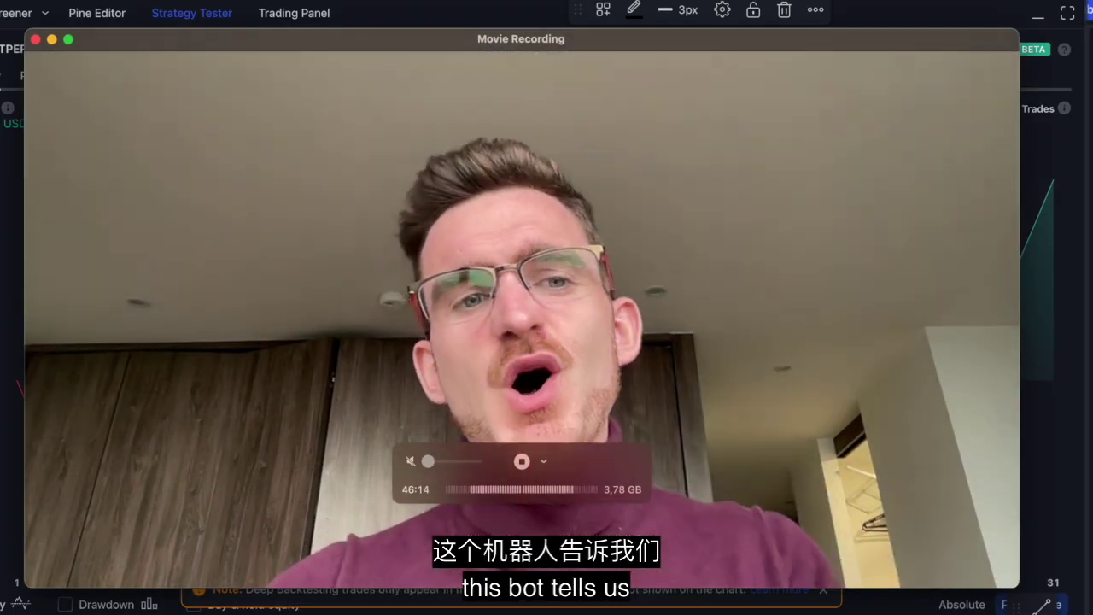
left_click_drag(25, 30, 677, 279)
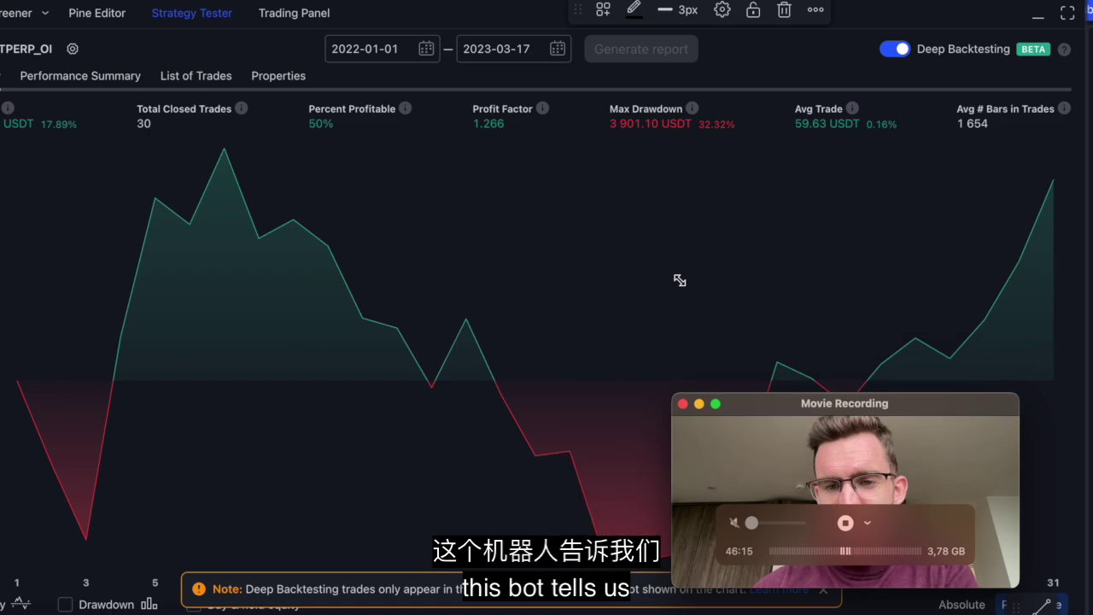
left_click_drag(790, 401, 860, 434)
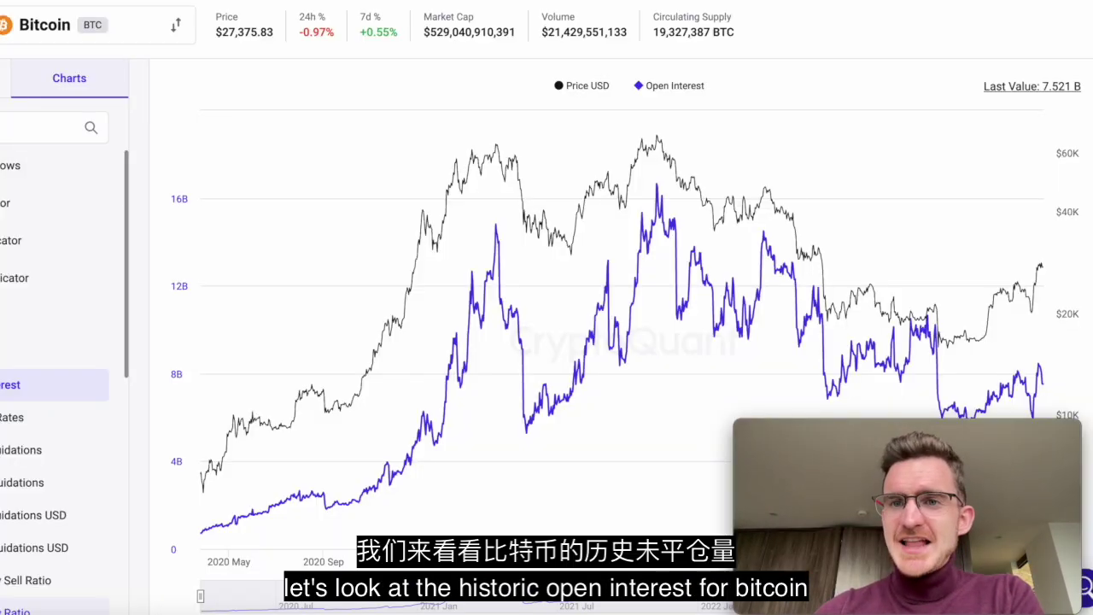
left_click_drag(838, 434, 5, 361)
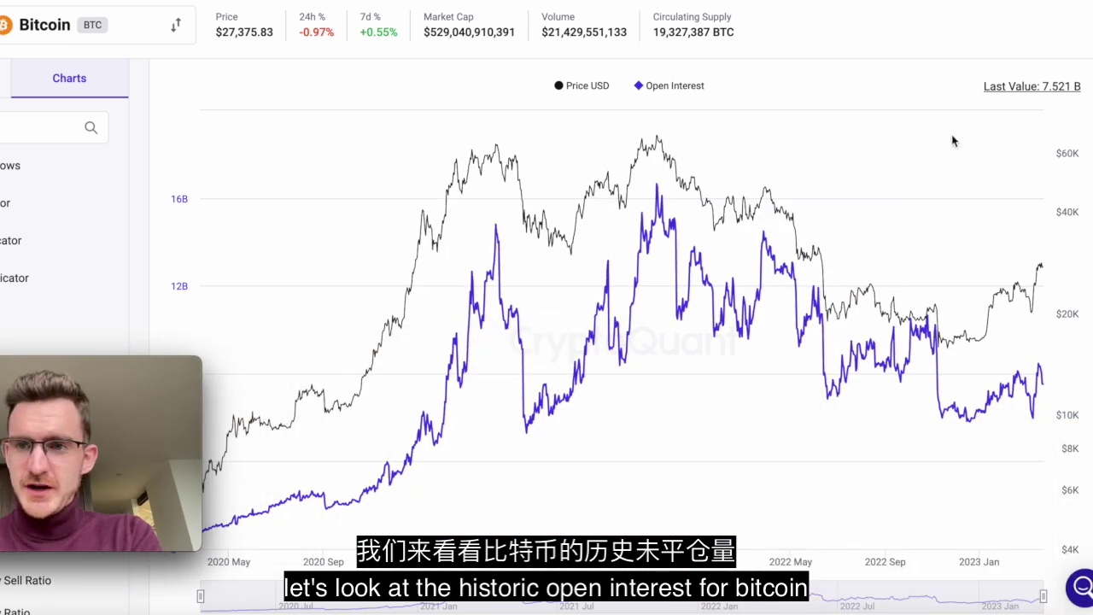
mouse_move(1043, 393)
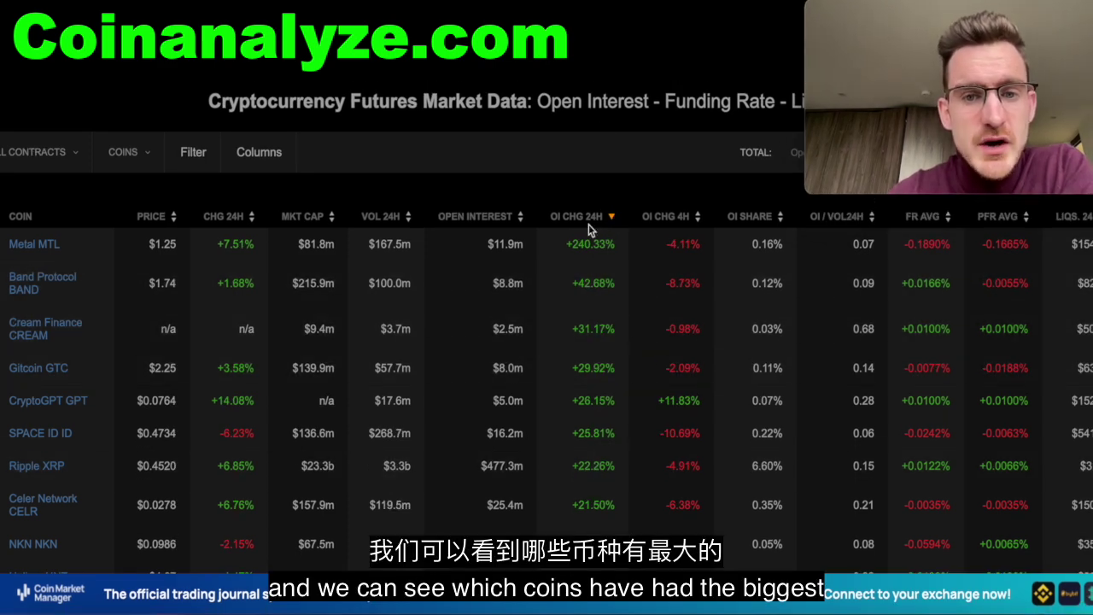
scroll(594, 316, "down", 3)
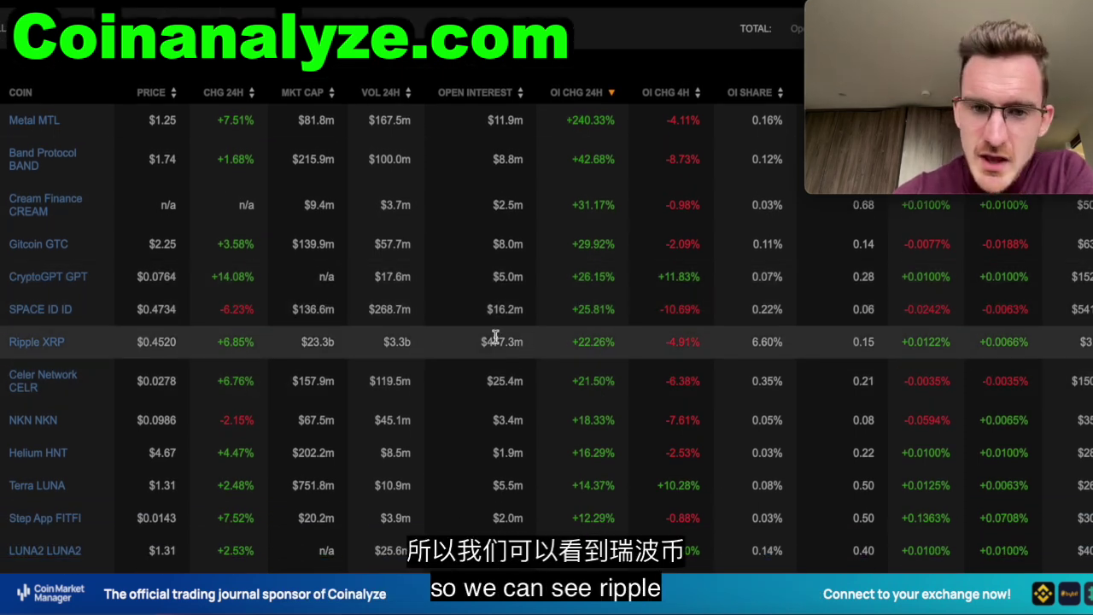
left_click_drag(622, 342, 567, 338)
left_click(610, 339)
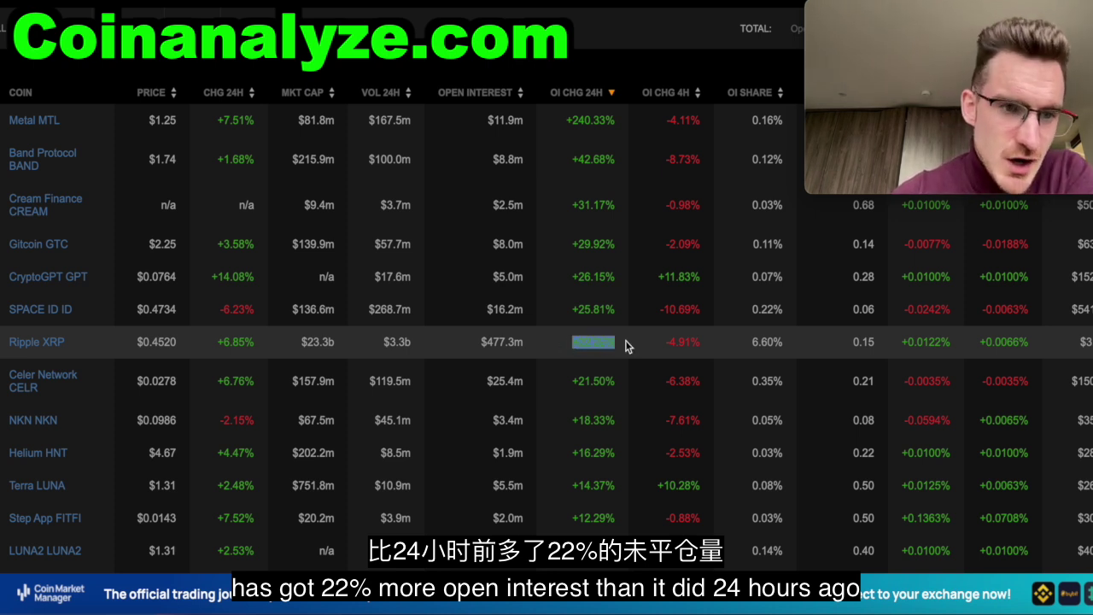
left_click_drag(616, 309, 576, 309)
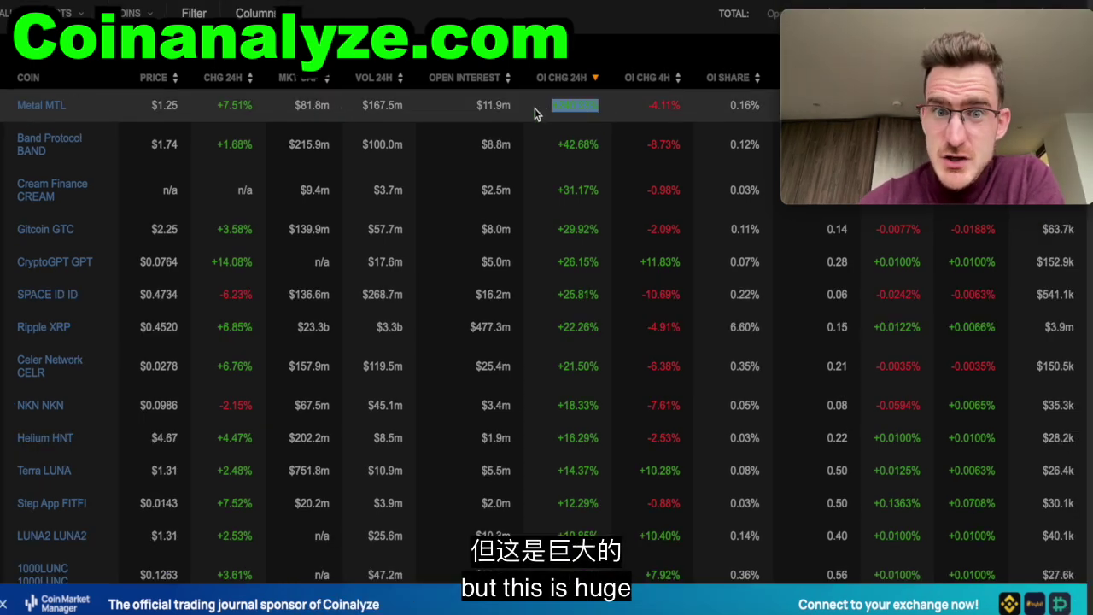
double_click(601, 109)
left_click(575, 108)
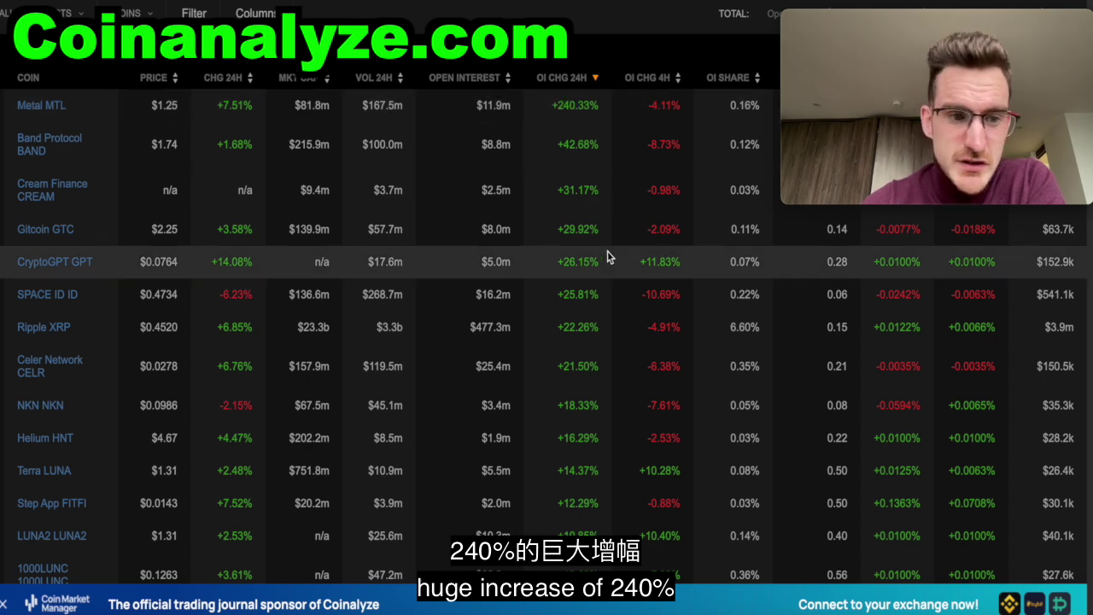
scroll(608, 258, "down", 3)
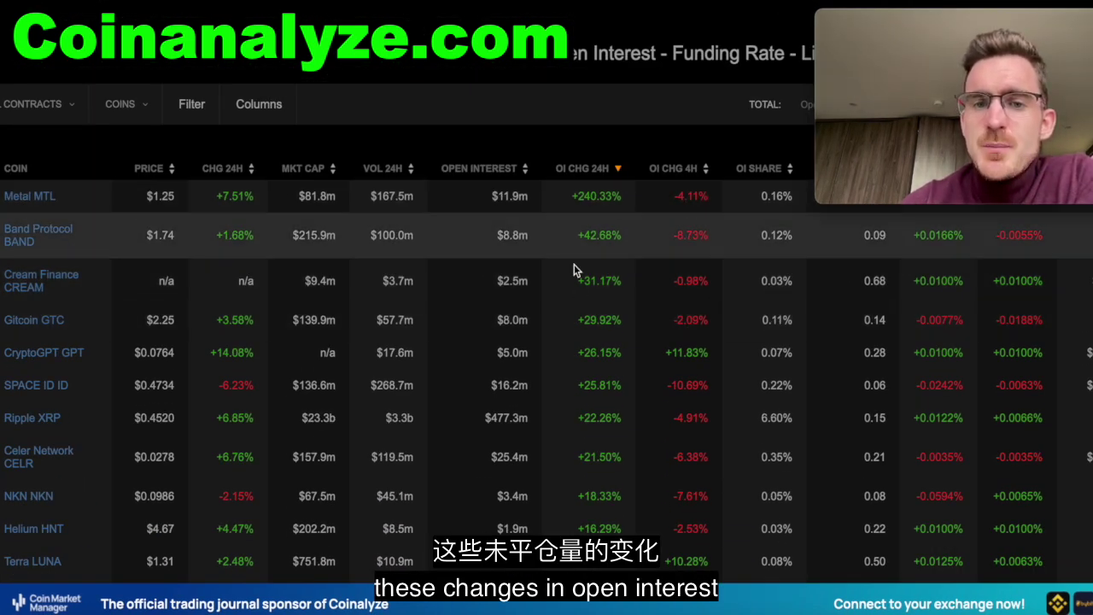